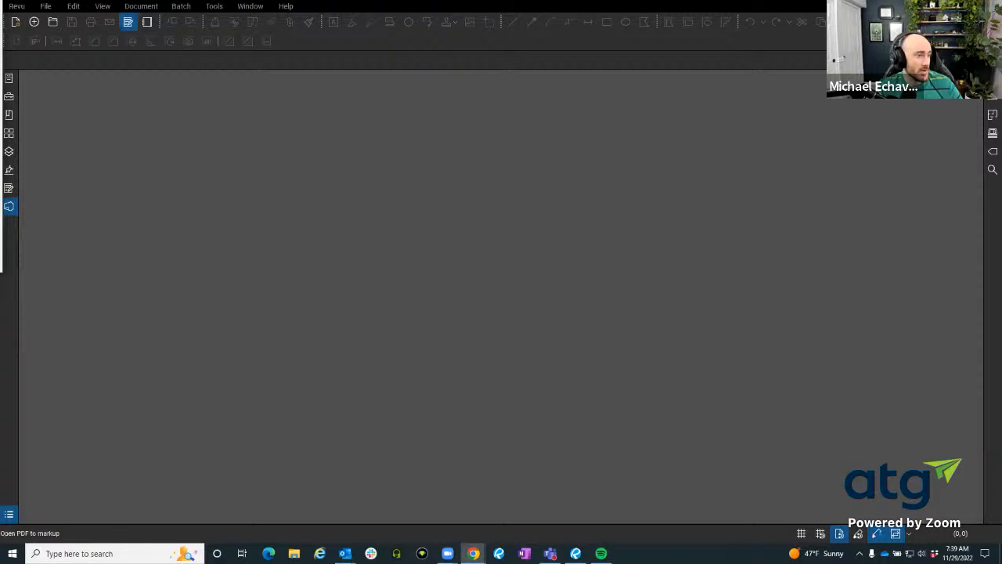
- Open the recent file Bluebeam Boot Camp Internal.pdf and hide the file list to give the document full width
left_click_drag(0, 2, 0, 1)
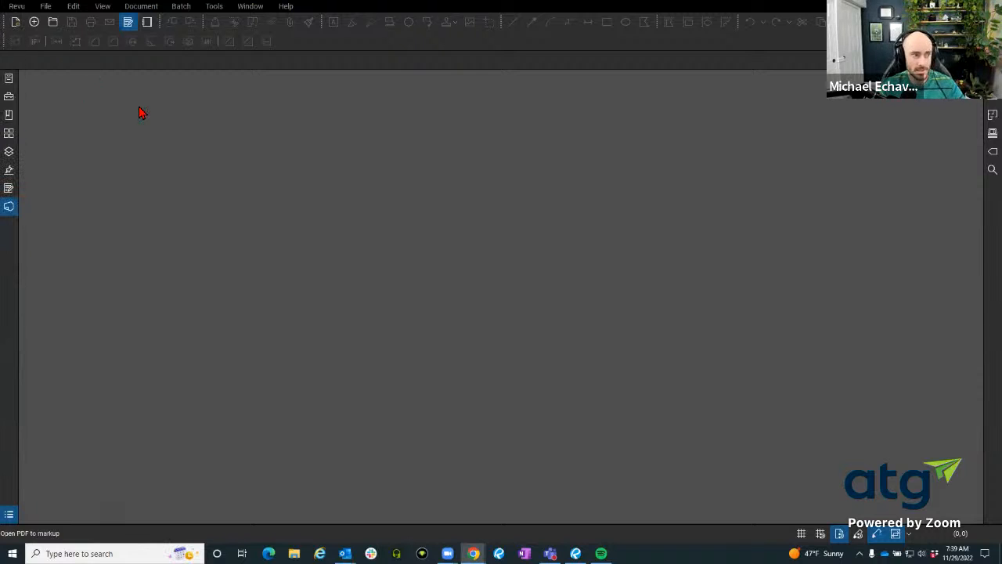
left_click(9, 79)
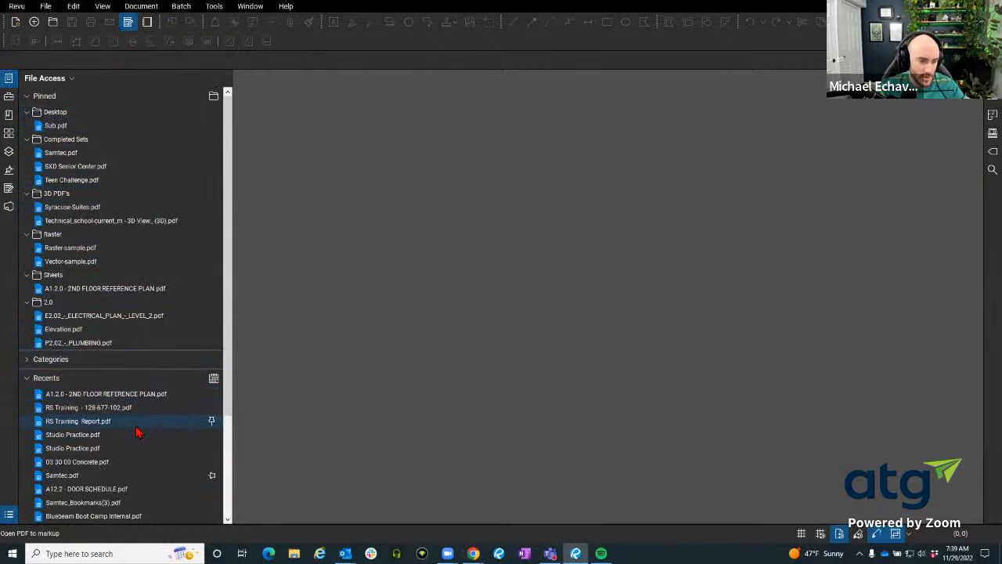
scroll(141, 450, "down", 3)
left_click(94, 394)
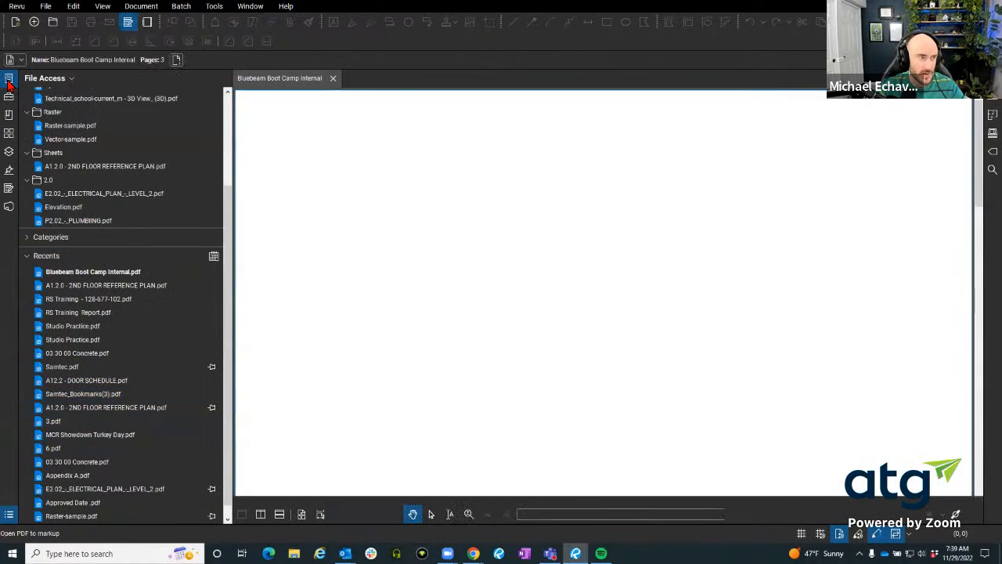
left_click(8, 79)
scroll(383, 258, "up", 3)
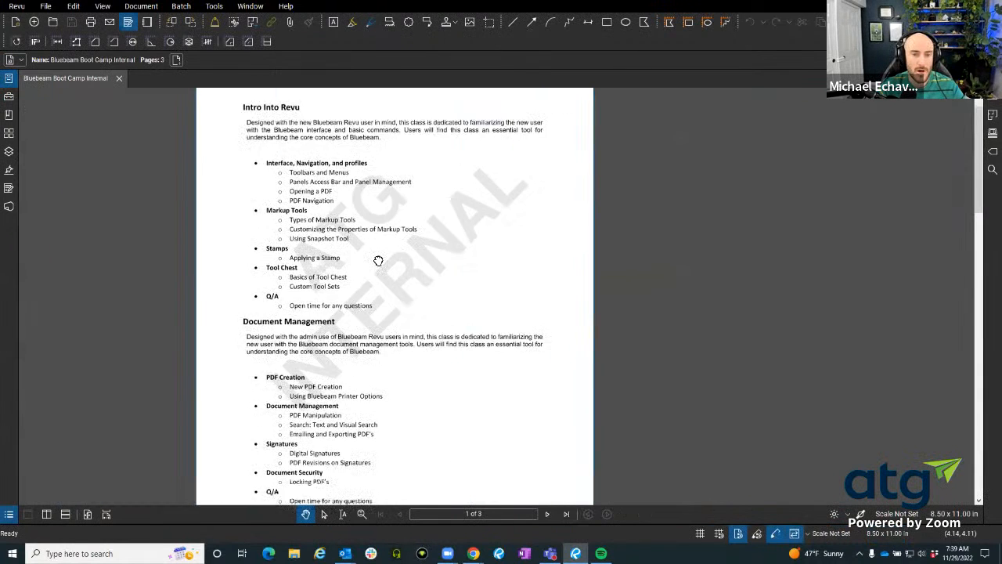
- Read through the Intro Into Revu course outline, including the Markup Tools, Stamps and Tool Chest topics
left_click_drag(377, 273, 365, 338)
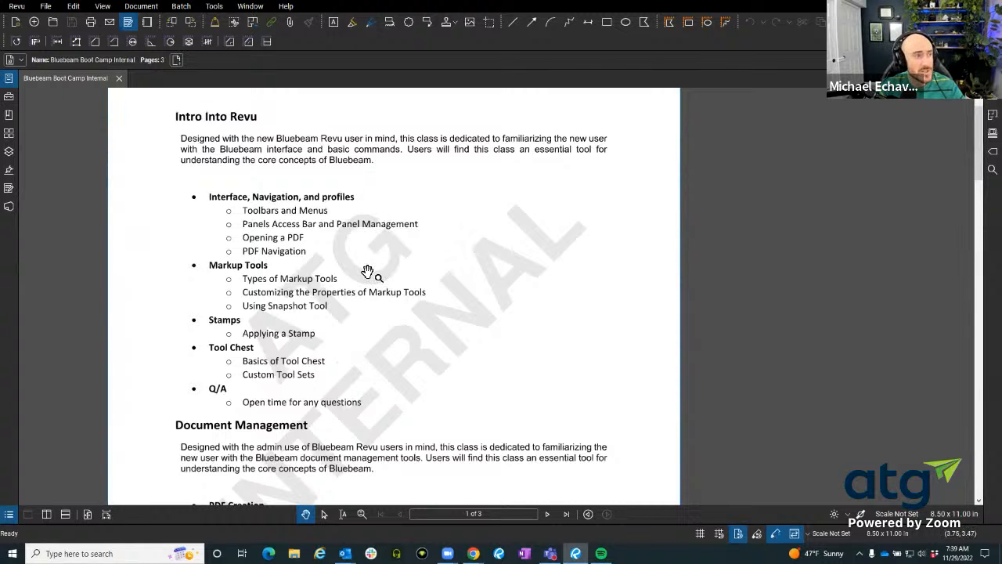
scroll(365, 233, "down", 1)
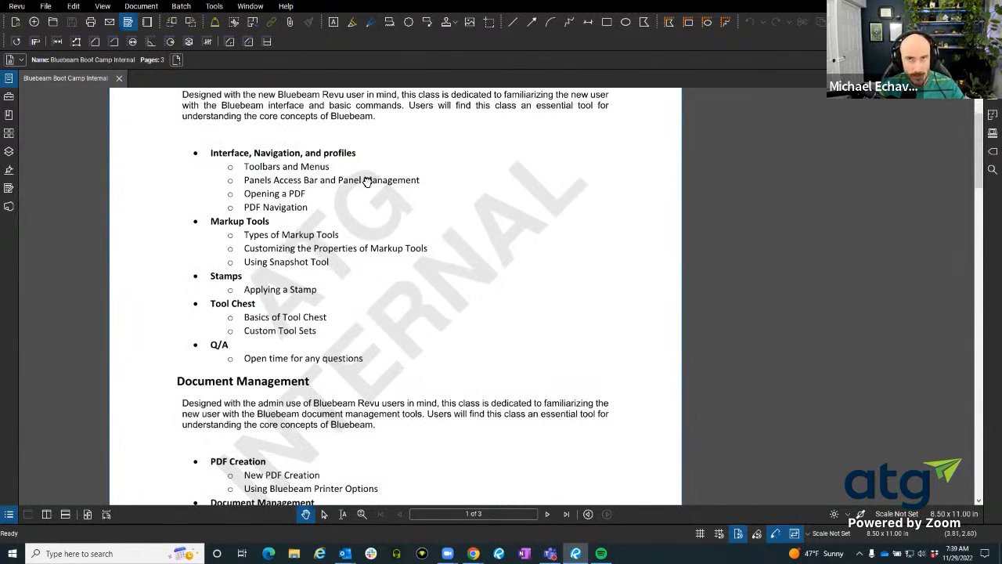
scroll(265, 286, "up", 1)
scroll(325, 293, "down", 1)
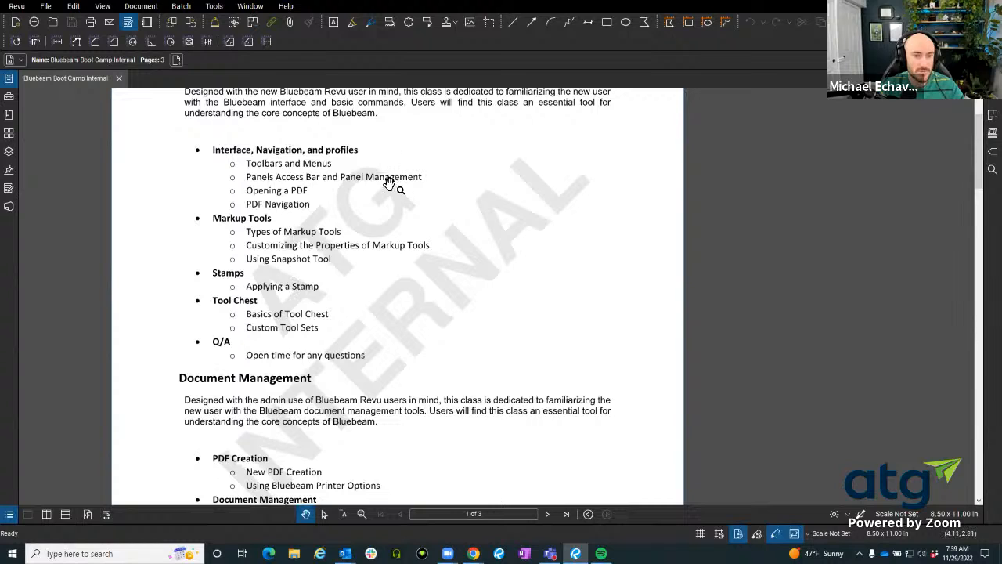
scroll(327, 290, "down", 1)
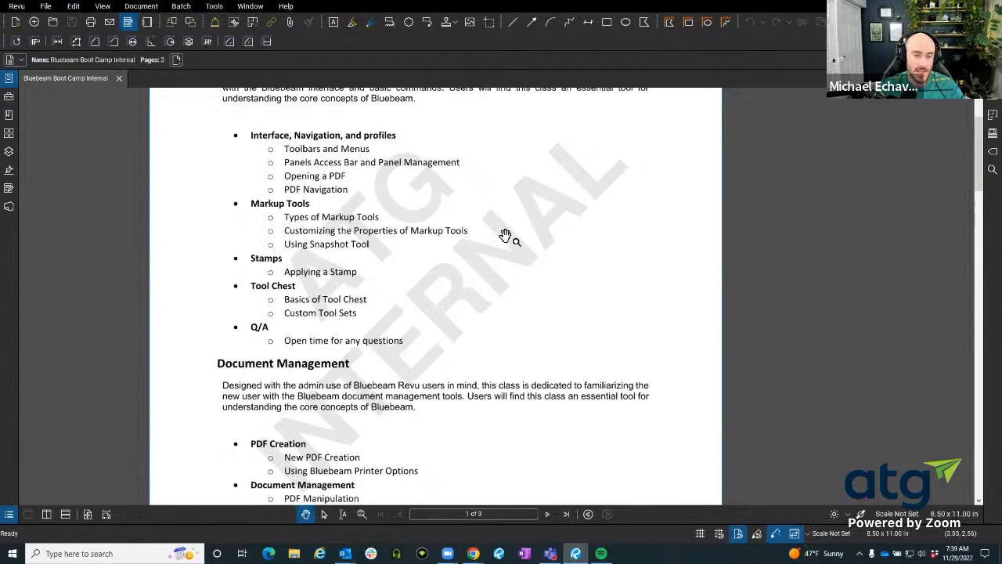
scroll(424, 299, "up", 1)
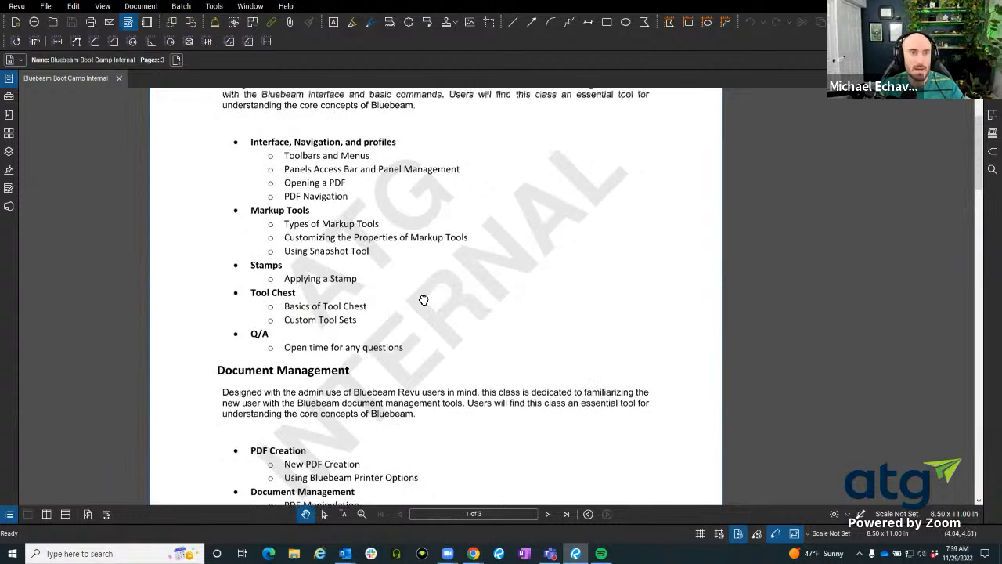
left_click_drag(423, 300, 425, 302)
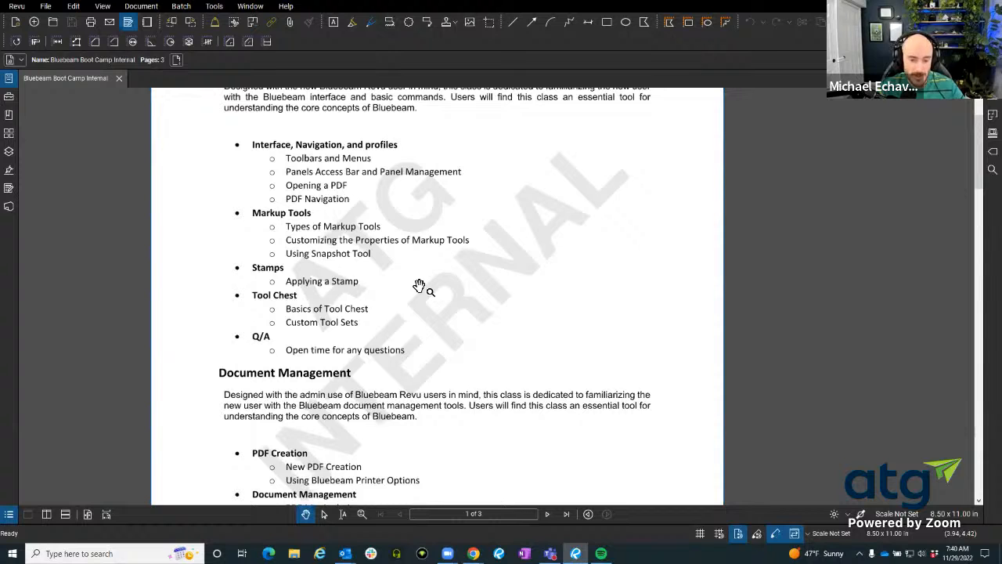
left_click_drag(418, 288, 440, 300)
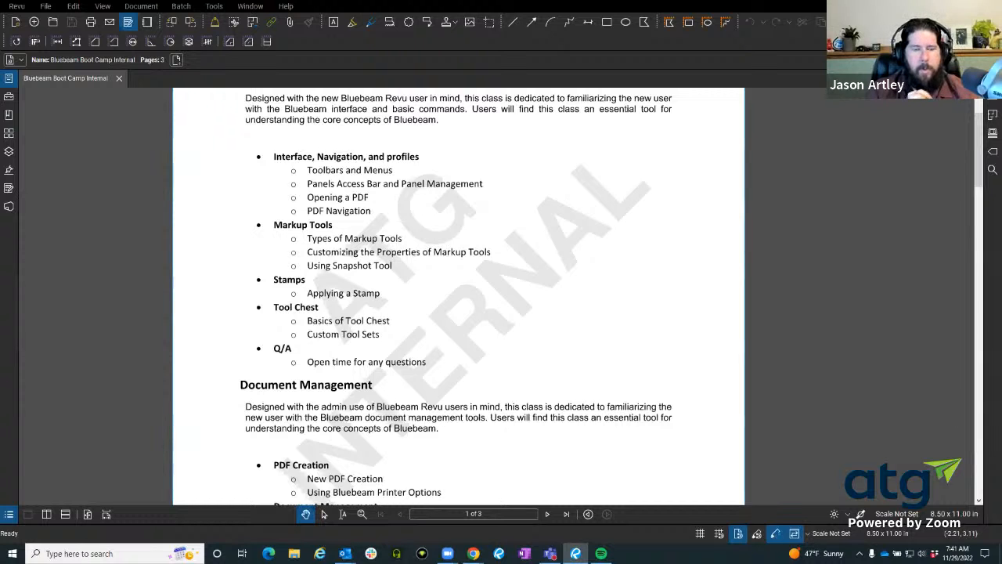
- Switch to Chrome and examine the Stamps and Interactive Stamps sections of the Revu Custom Libraries page, highlighting the Interactive Stamps heading
key("alt+Tab")
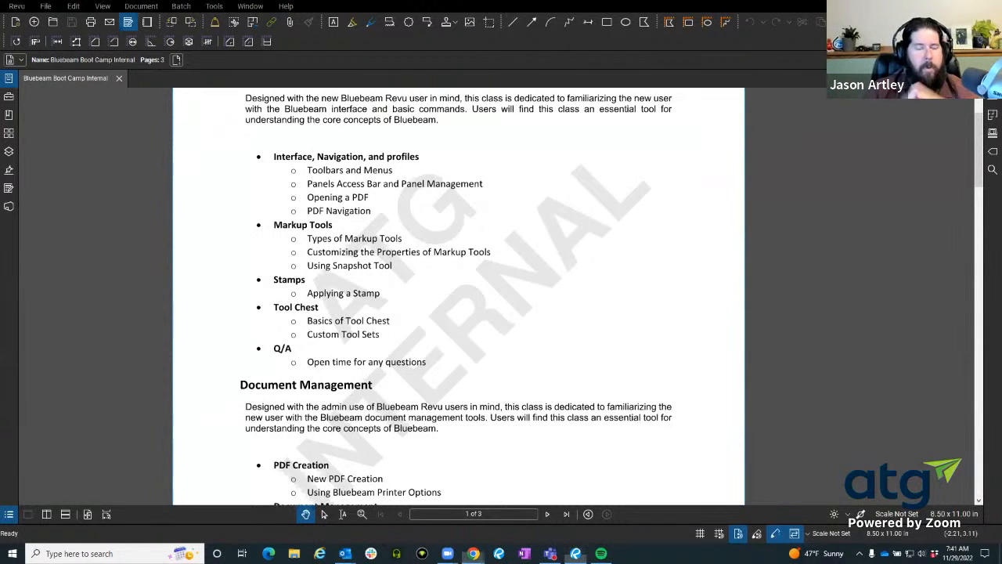
scroll(441, 238, "down", 4)
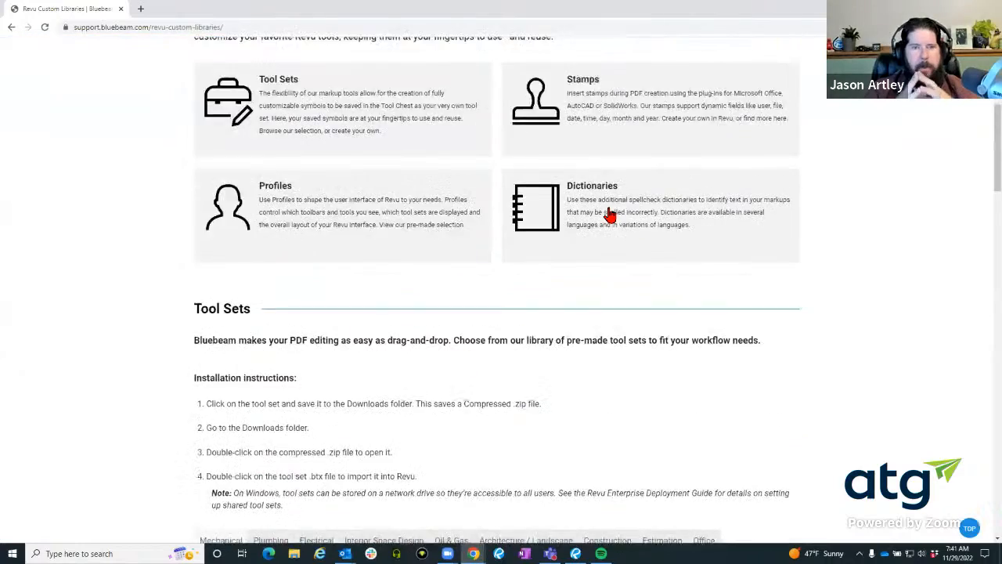
scroll(604, 217, "up", 1)
left_click(593, 192)
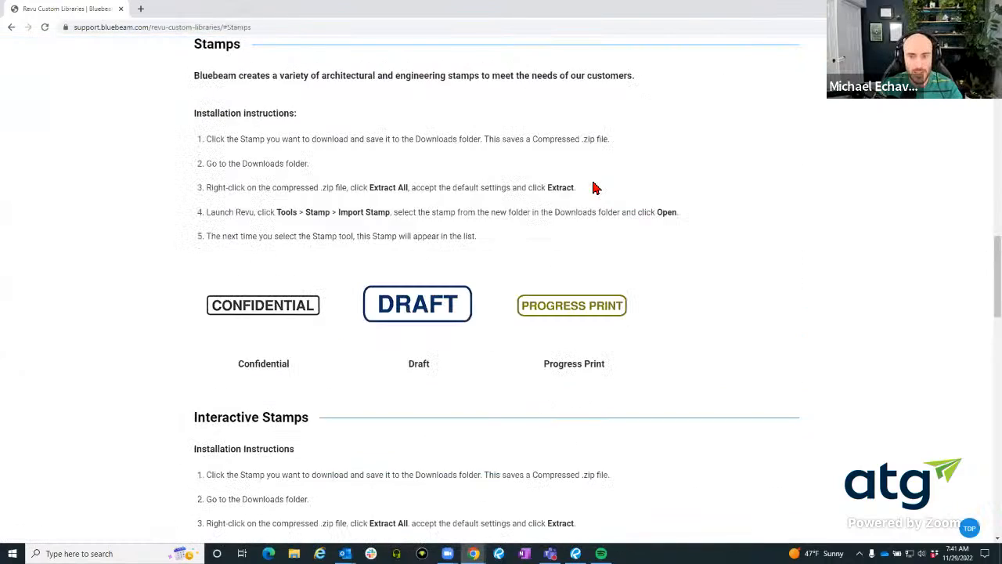
scroll(564, 188, "down", 5)
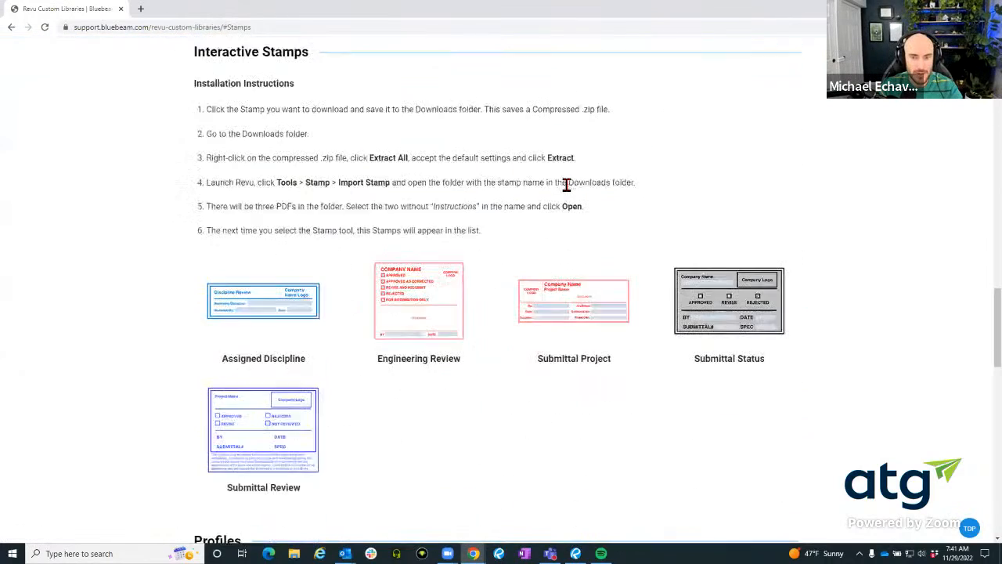
left_click_drag(191, 62, 289, 69)
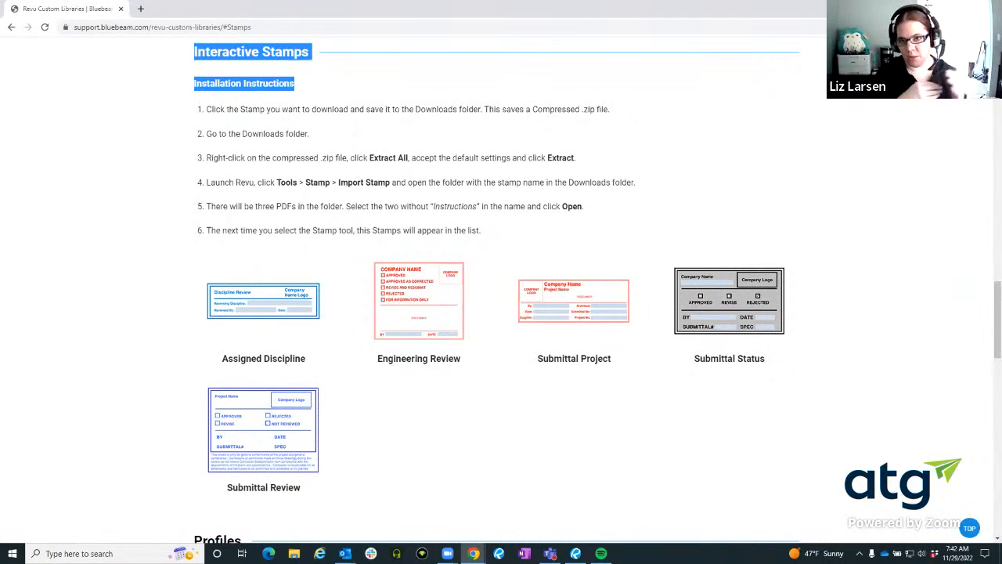
- Switch back to Bluebeam Revu and look through the list of available stamps, down to the create and import options
key("alt+Tab")
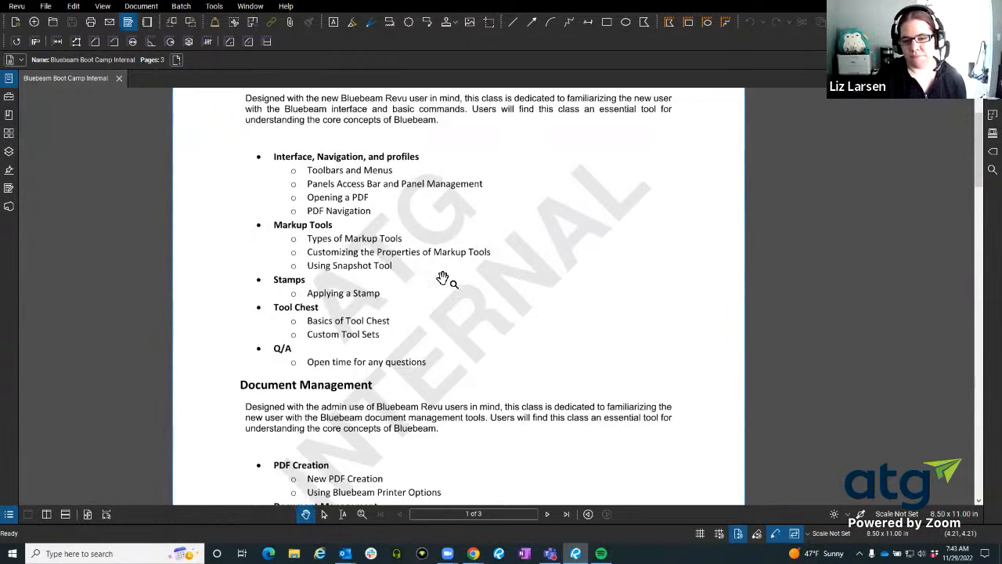
left_click(220, 11)
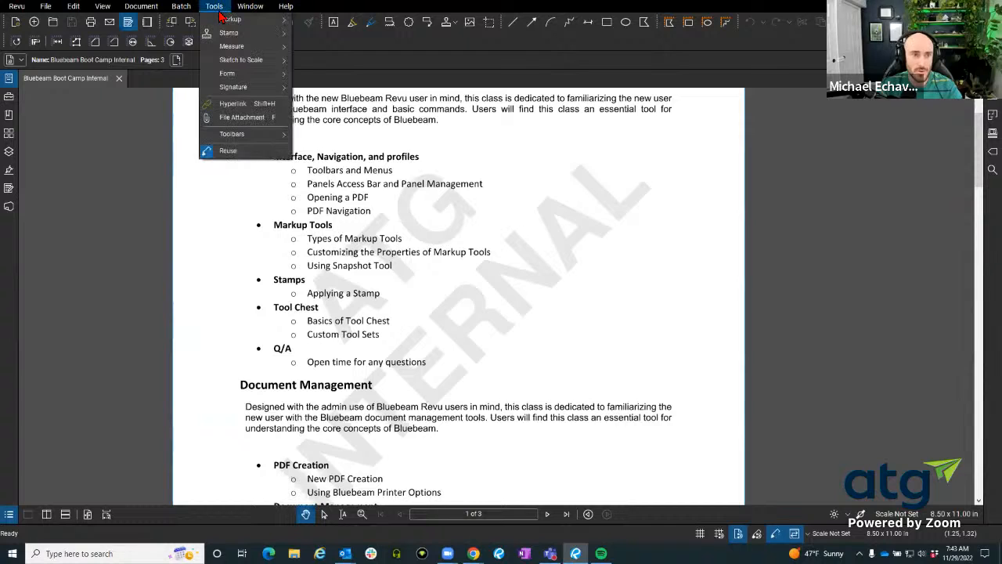
mouse_move(216, 38)
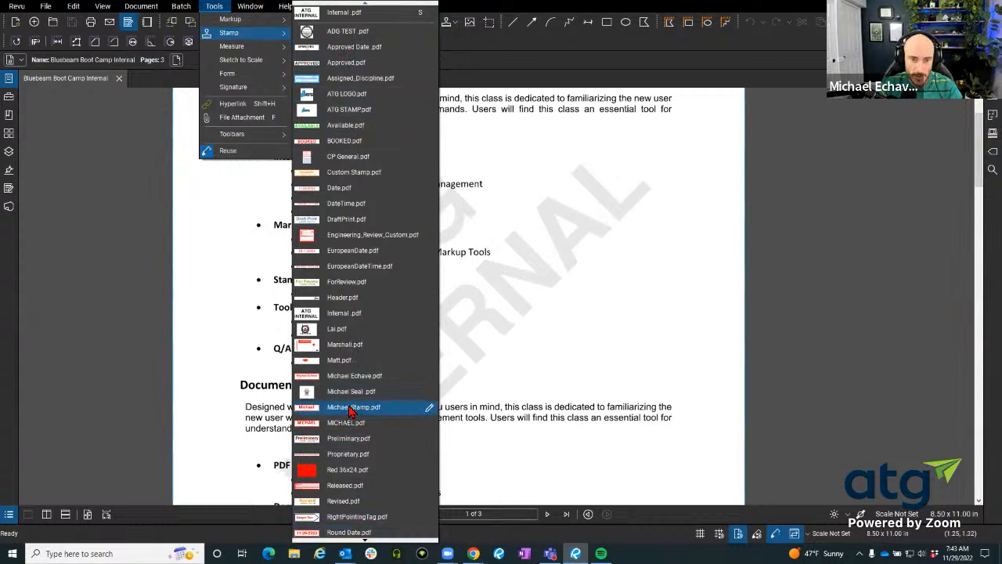
mouse_move(370, 542)
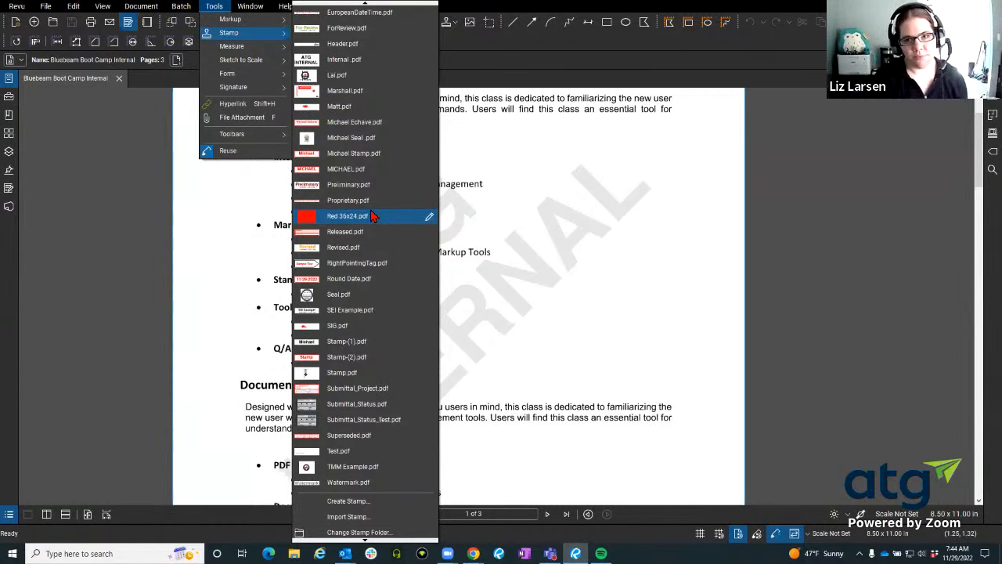
key("Up")
key("Up")
key("Up")
key("Up")
key("Up")
key("Up")
key("Up")
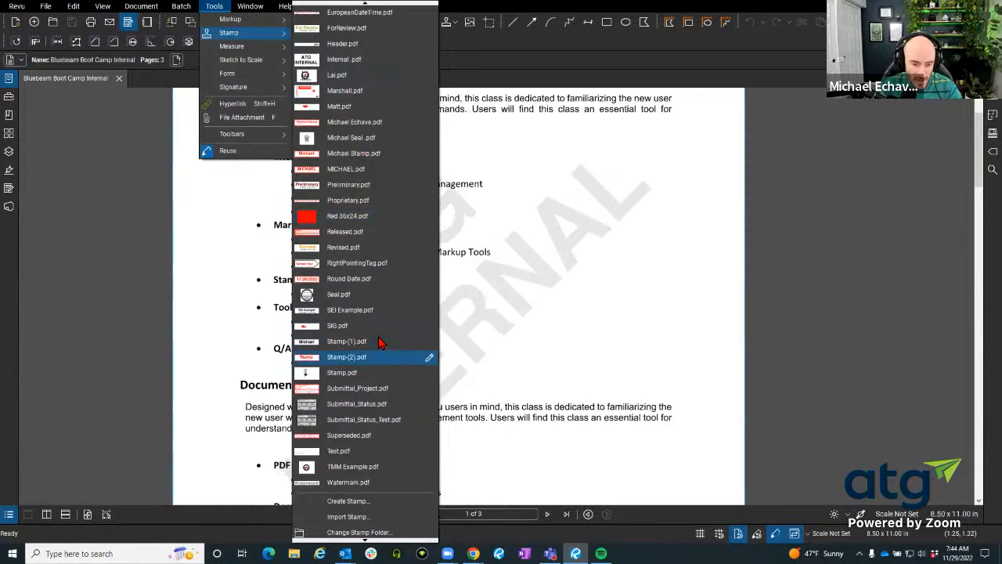
- Start creating a new stamp and set its subject to "MCR Stamp"
left_click(350, 507)
left_click_drag(644, 174, 422, 159)
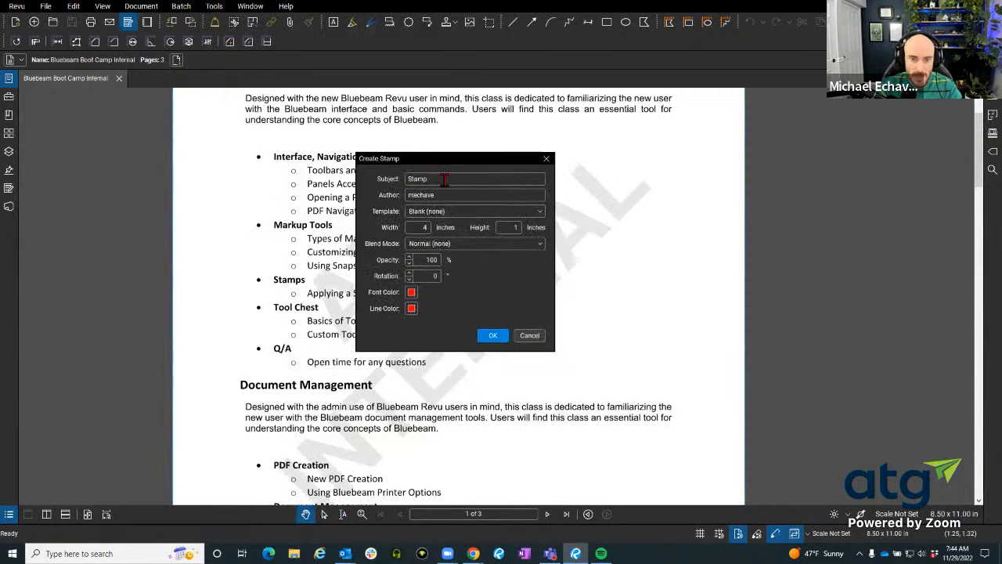
double_click(444, 179)
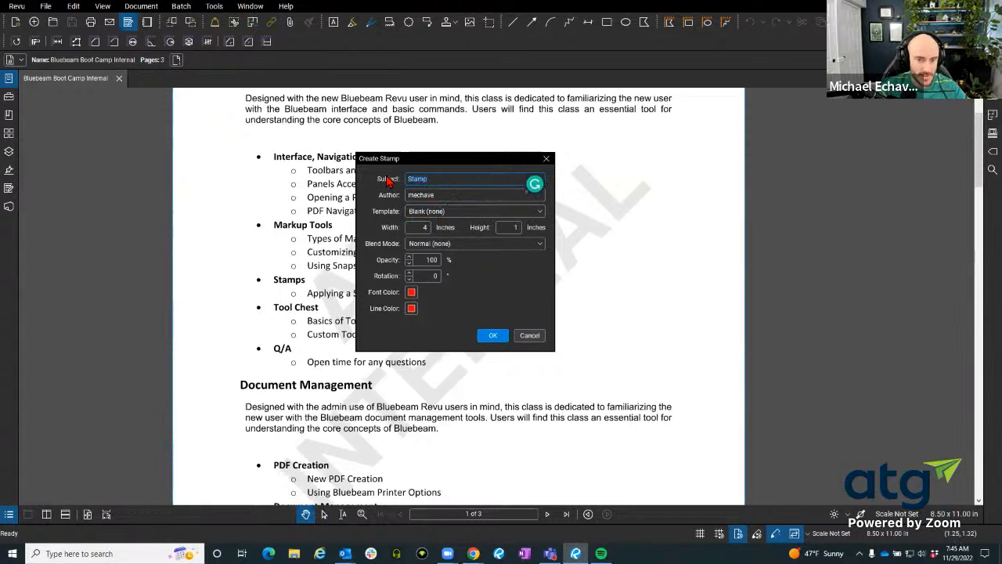
type("MCR STa")
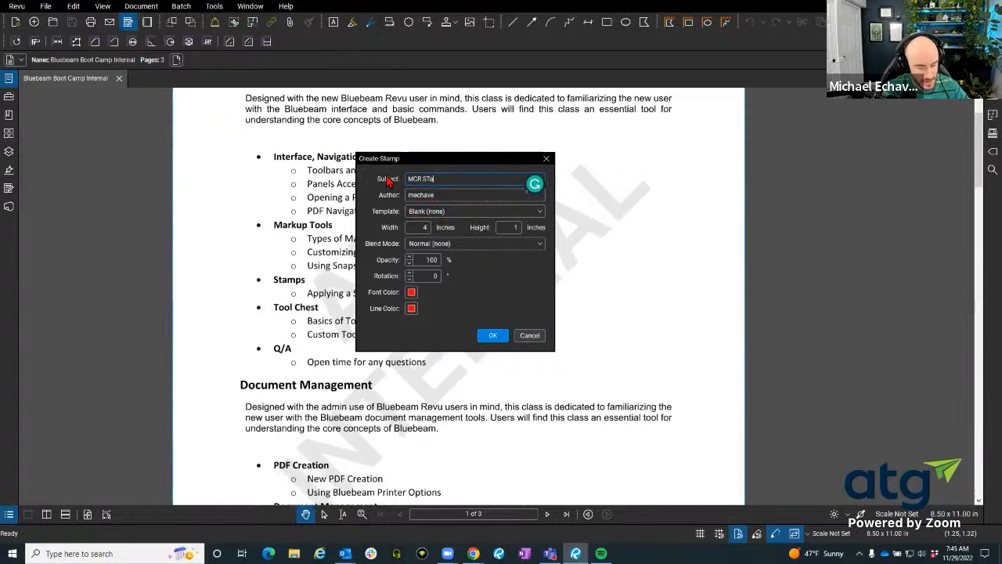
type("mp")
key("BackSpace")
key("BackSpace")
key("BackSpace")
key("BackSpace")
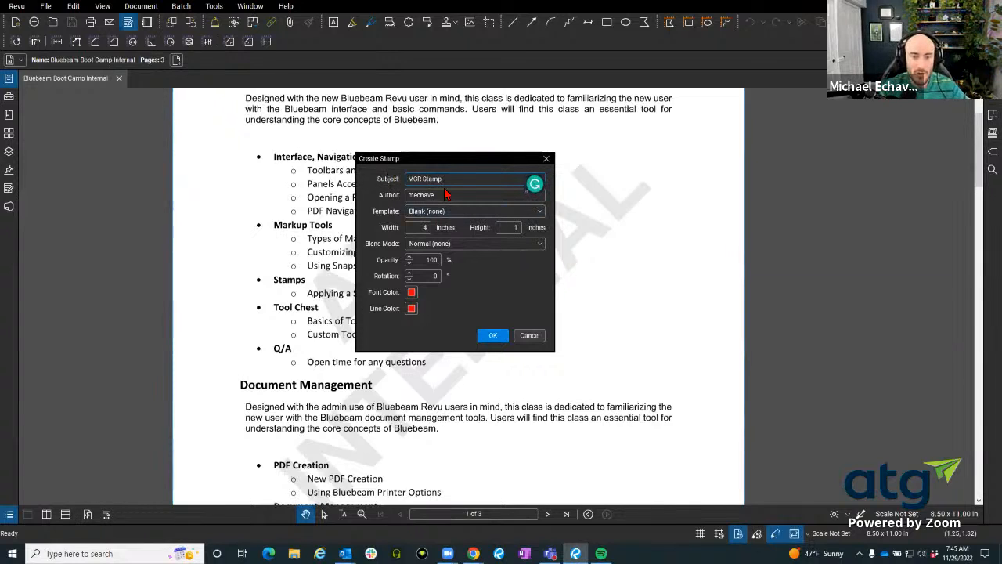
key("Tab")
- Review the available templates and blend modes for the new stamp without picking another option
left_click(470, 211)
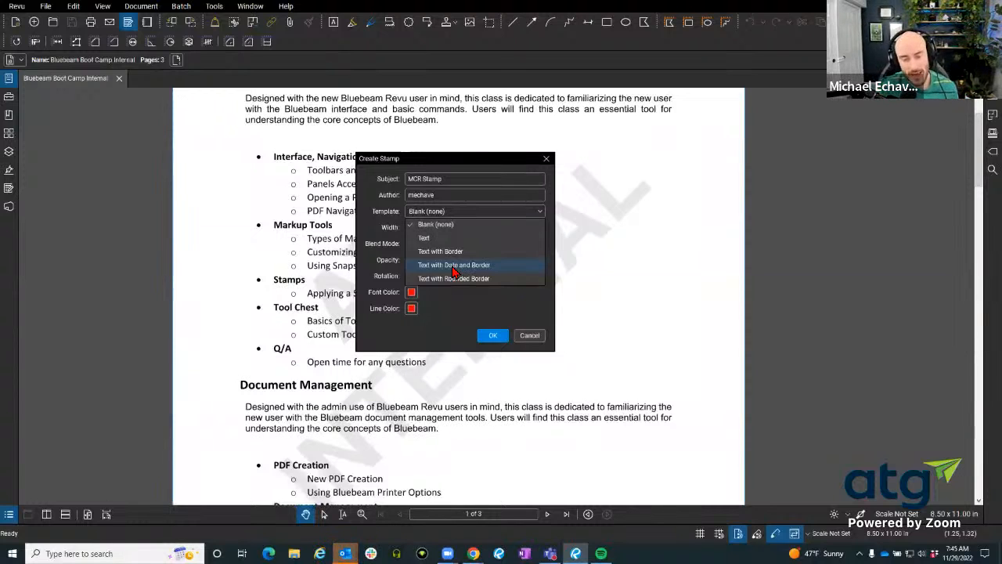
left_click(443, 309)
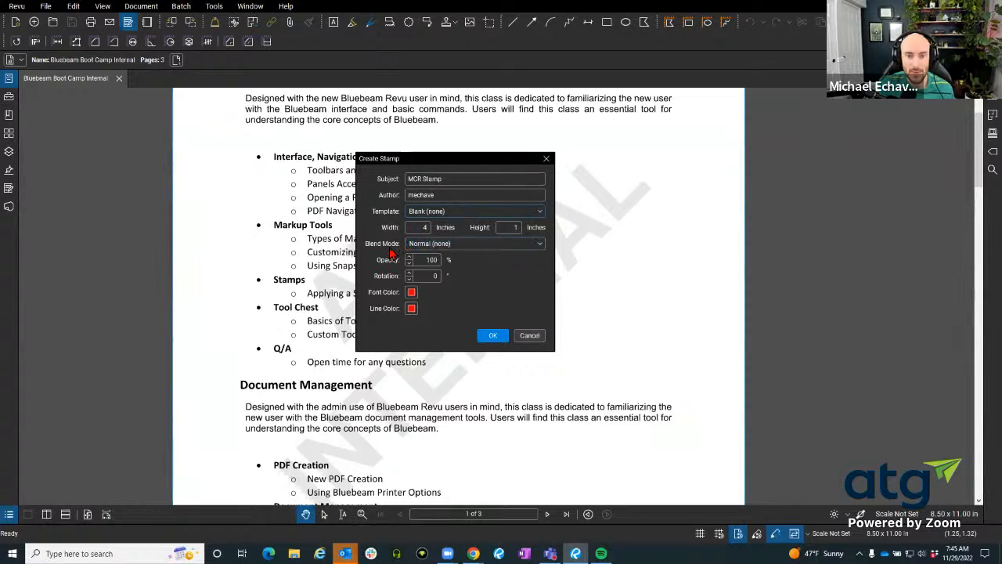
left_click(442, 246)
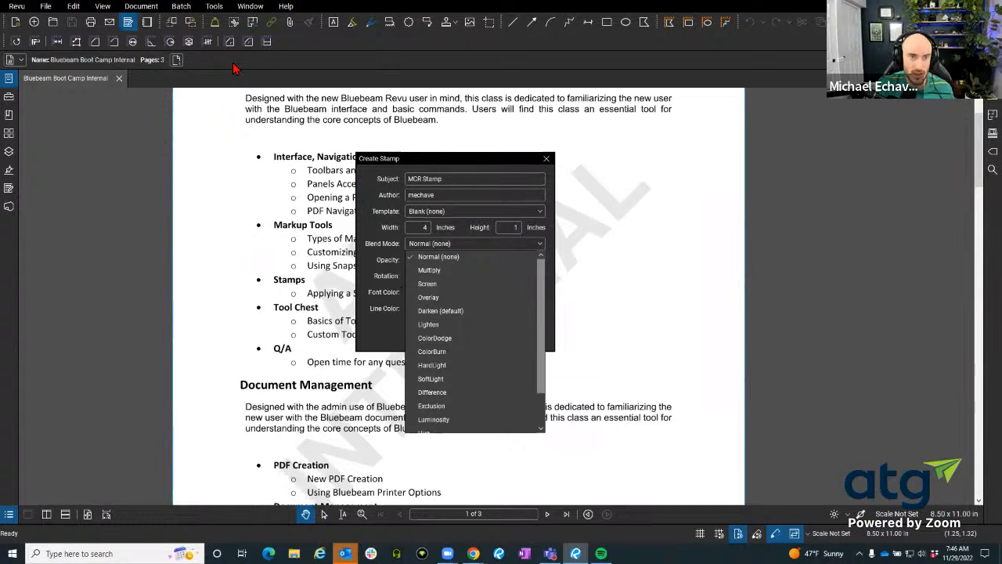
left_click(399, 289)
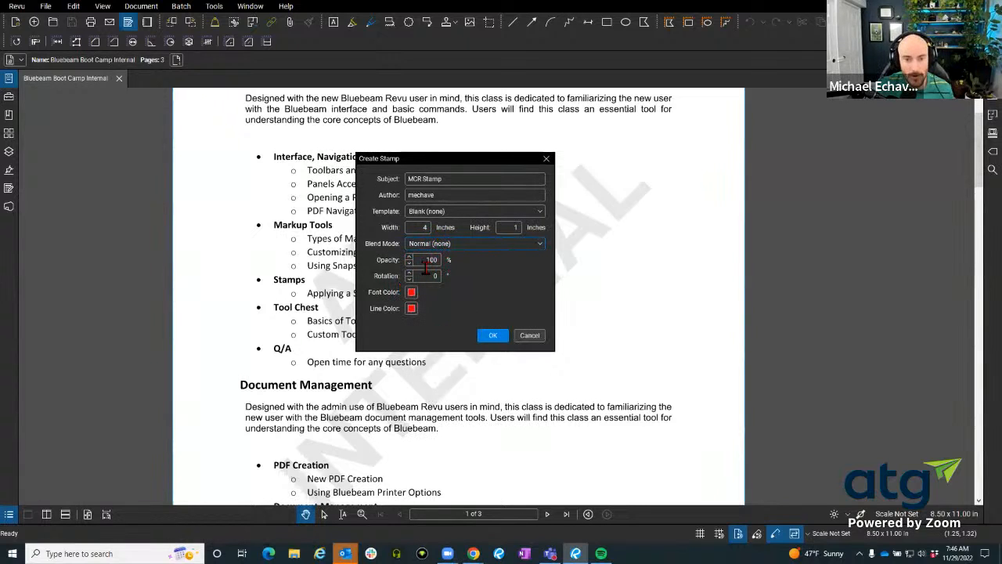
- Set the stamp's font color and line color to black and create the stamp from the blank template
left_click(412, 291)
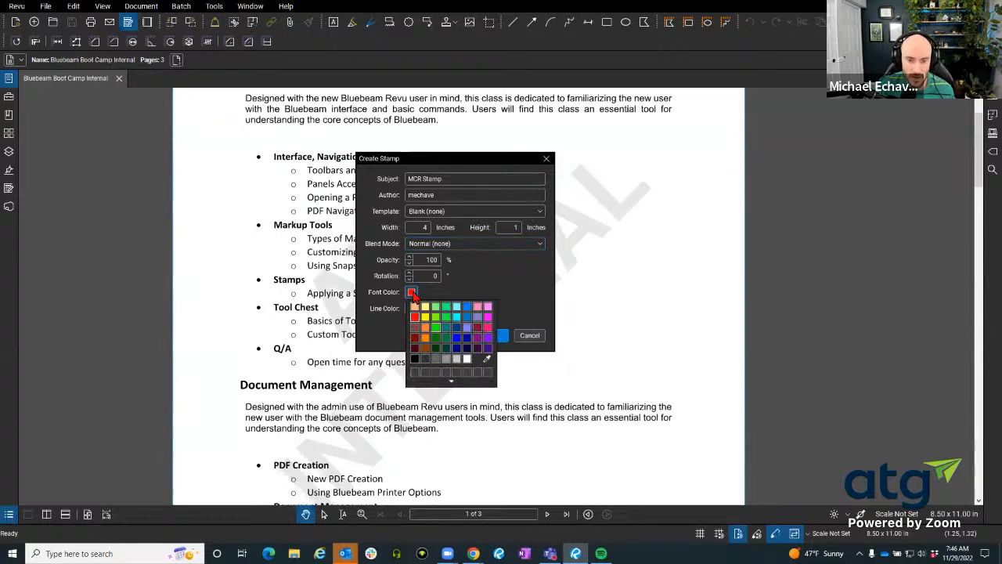
left_click(416, 360)
left_click(411, 308)
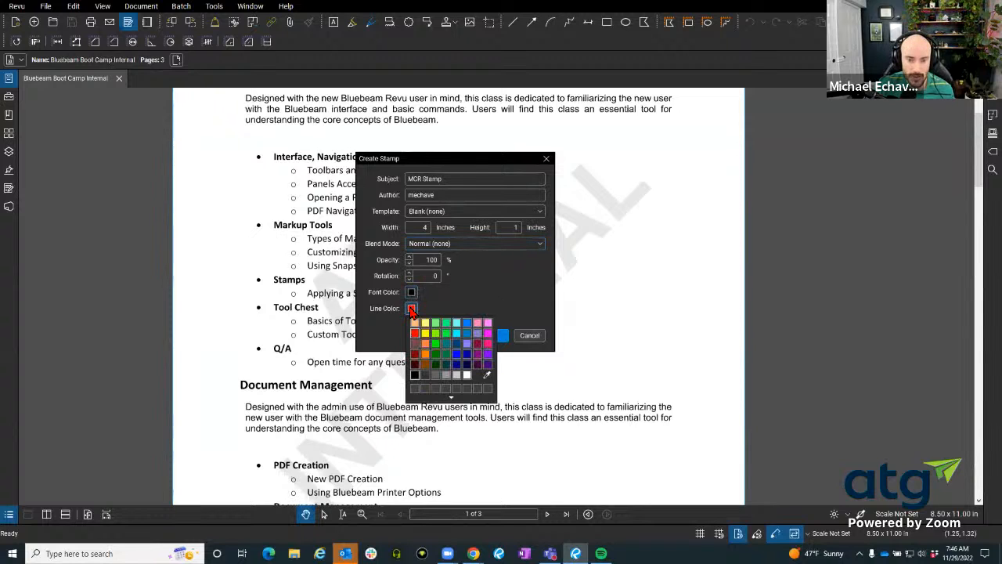
left_click(415, 374)
left_click(484, 336)
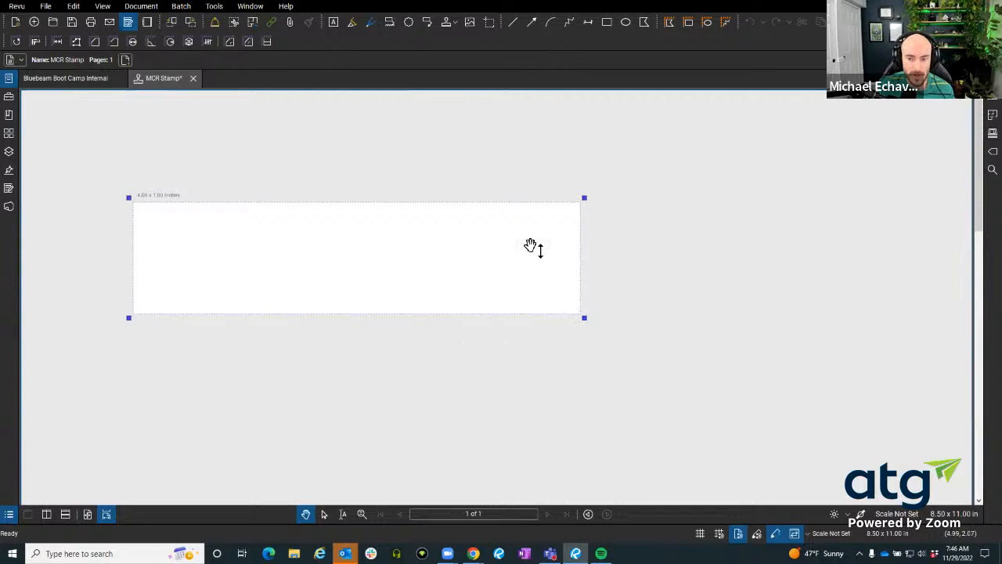
- Enlarge the stamp to about 4.81 by 1.95 inches and add a text box with the dynamic date "&[dd] /&[mm] /&[yy]"
left_click_drag(584, 318, 675, 423)
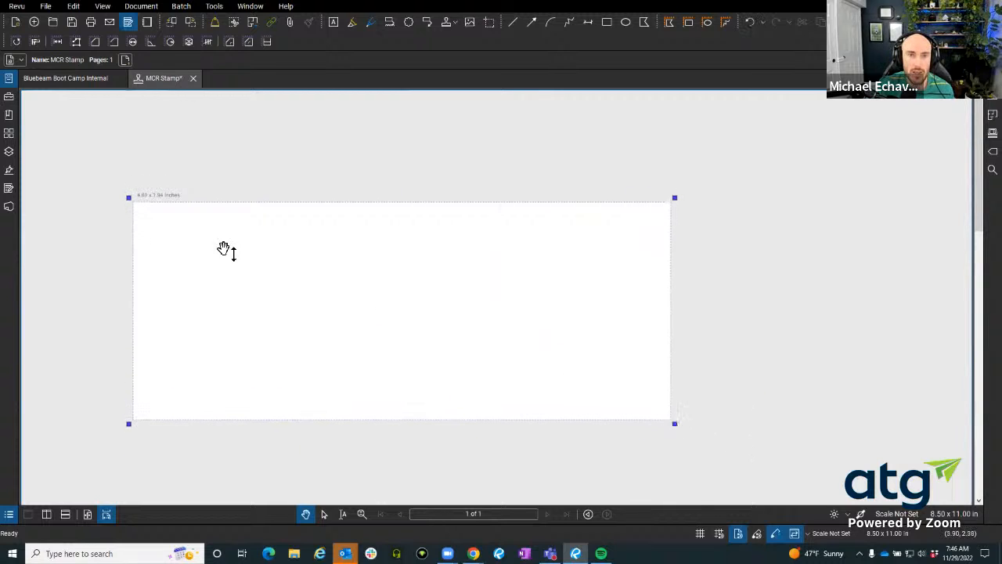
key("t")
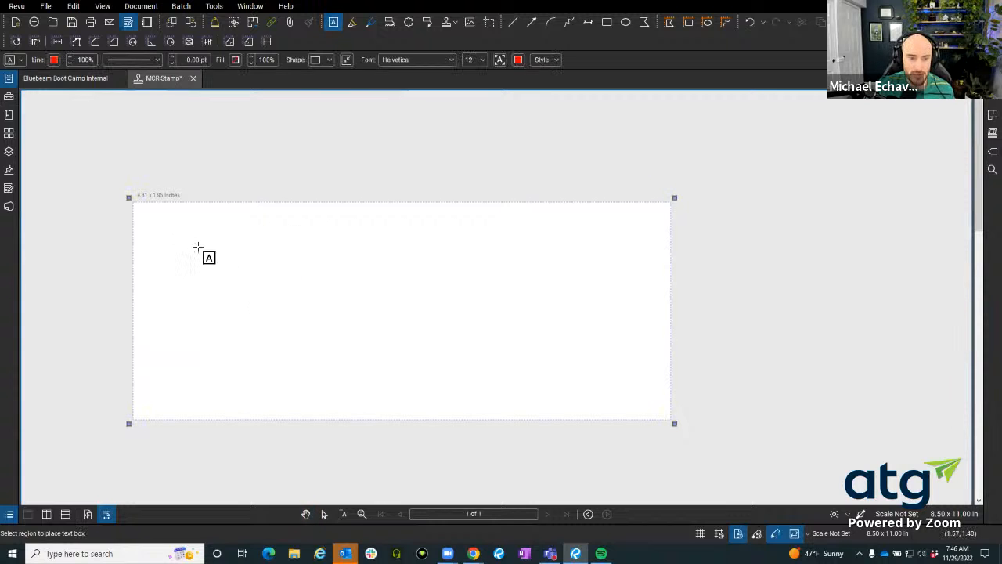
left_click_drag(197, 247, 596, 342)
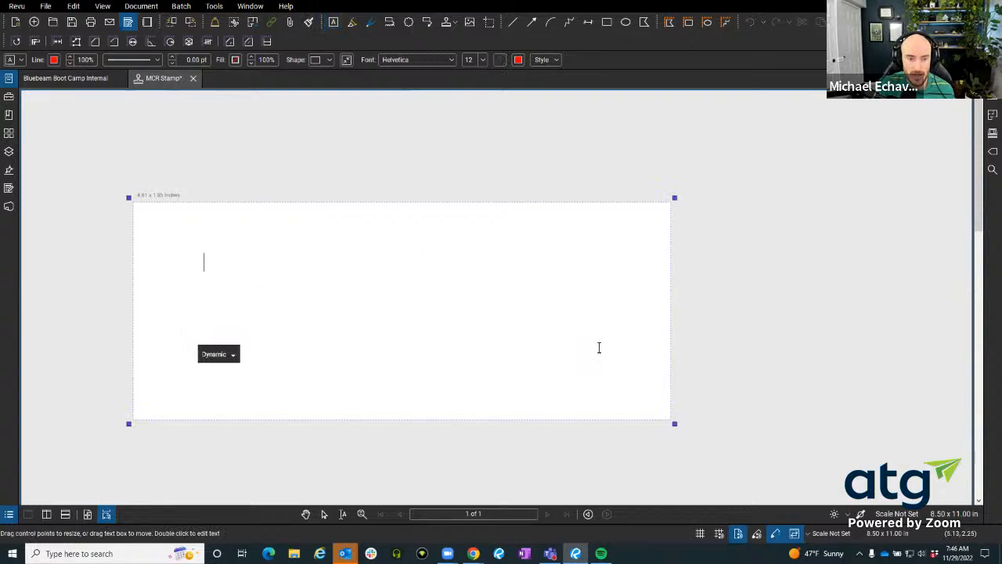
left_click(218, 357)
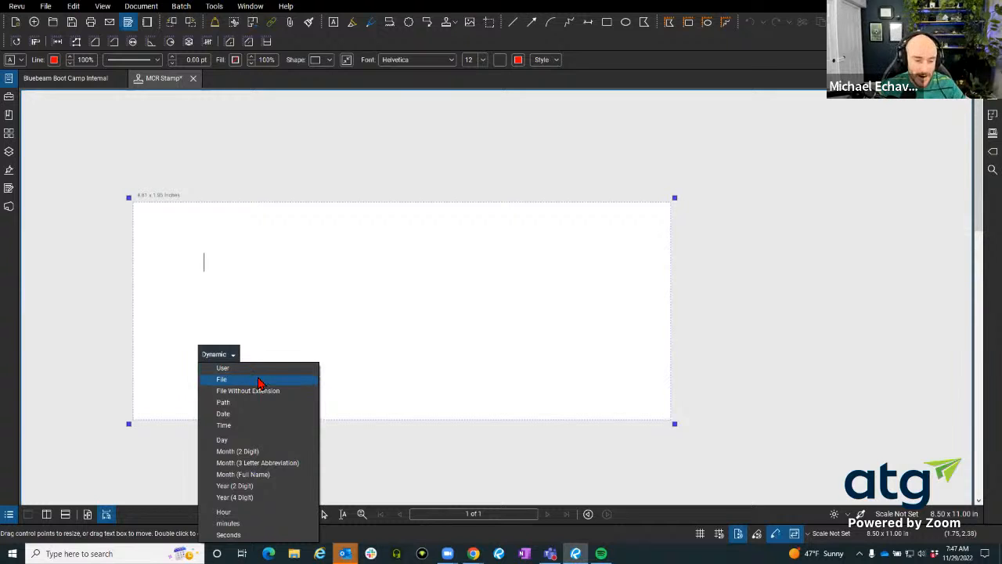
left_click(243, 442)
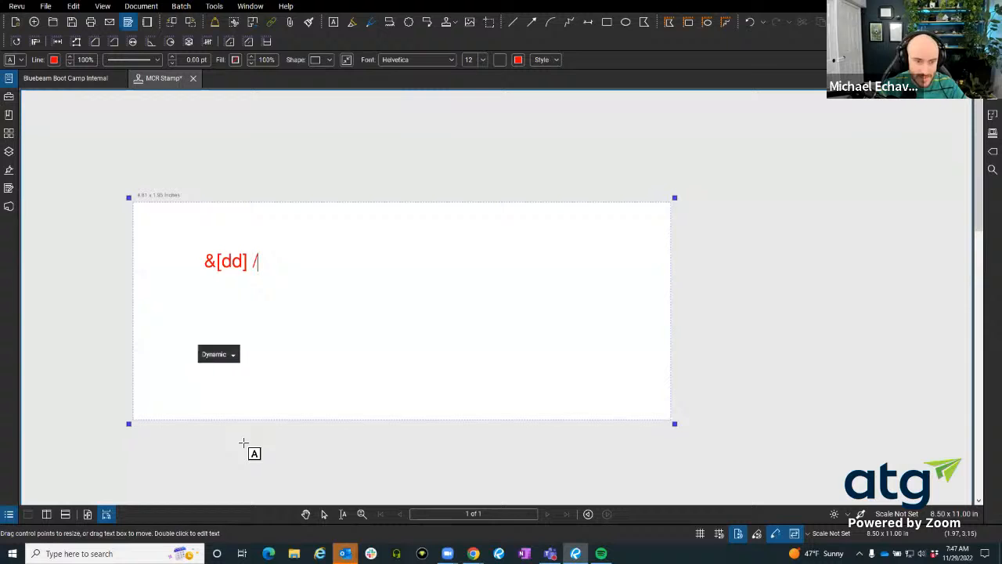
left_click(218, 356)
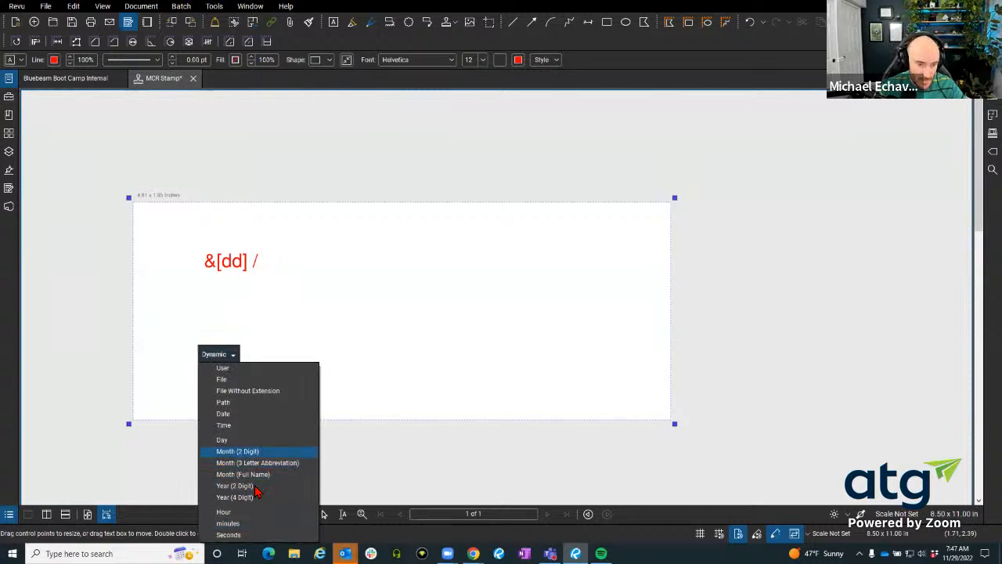
left_click(238, 451)
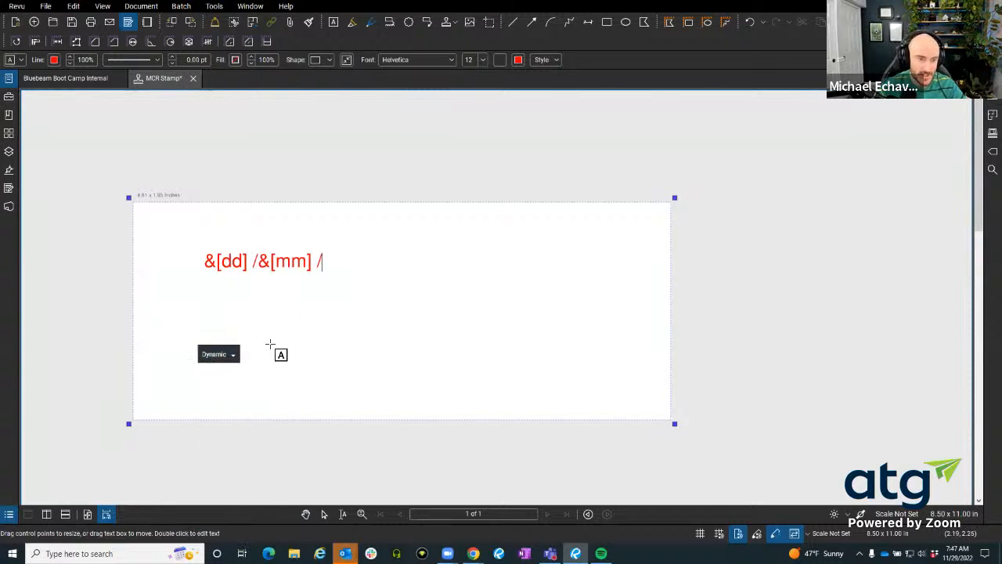
left_click(234, 354)
left_click(270, 486)
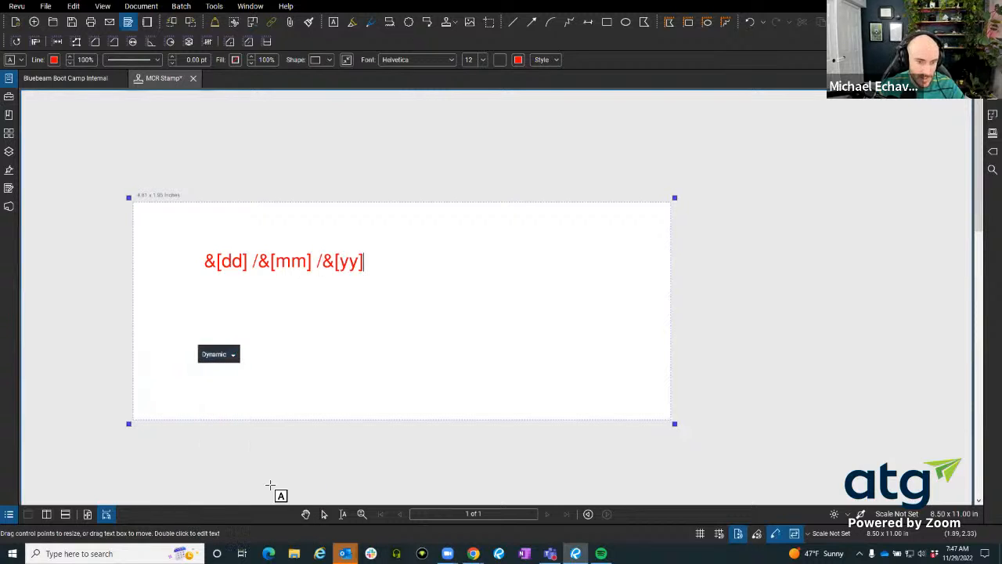
key("Escape")
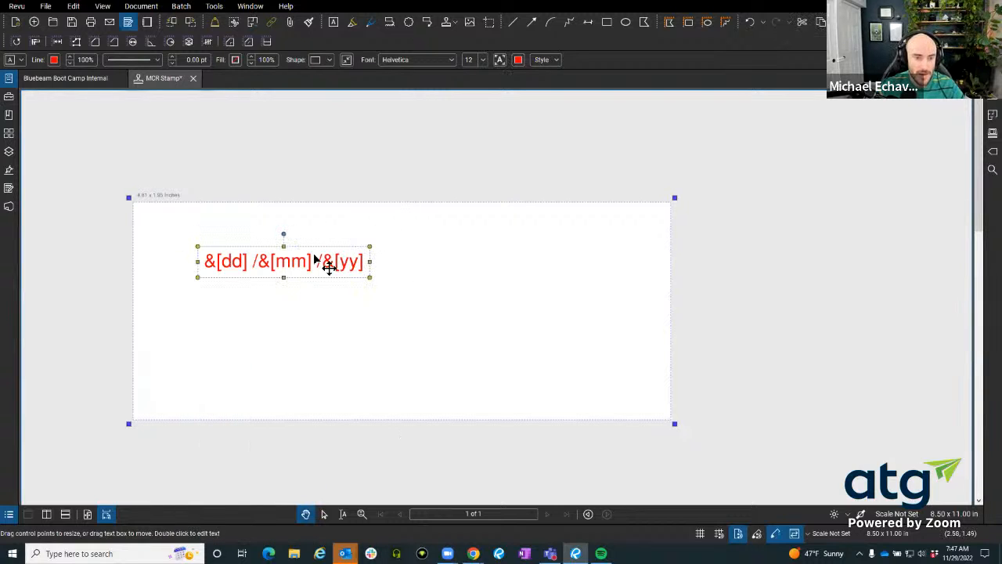
- Move the dynamic date text to the lower middle of the stamp and set its font color to black
left_click_drag(314, 257, 420, 381)
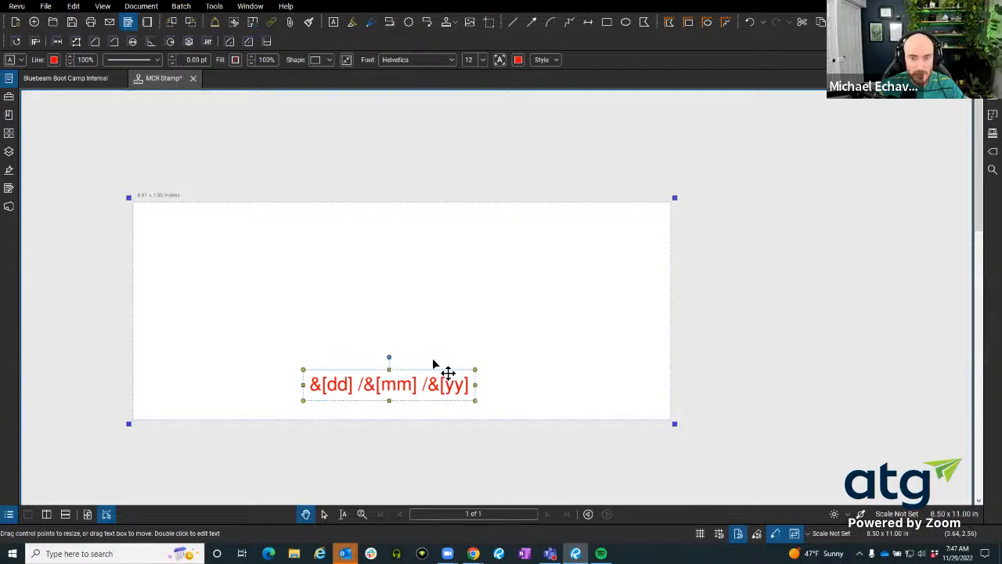
left_click(518, 59)
left_click(524, 127)
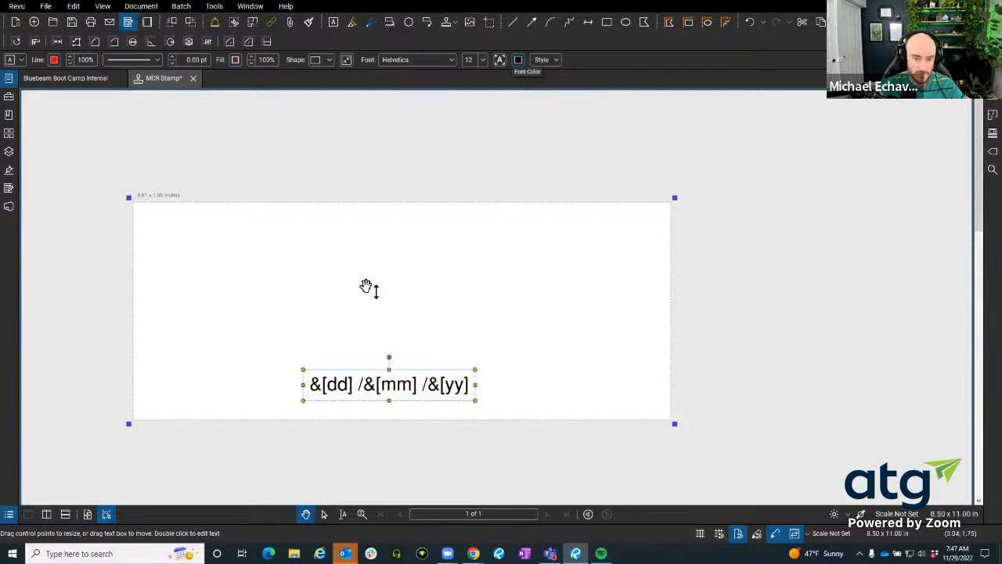
left_click(406, 296)
- Add a text box reading "MCR" and place it near the middle of the stamp, above the date
left_click(333, 21)
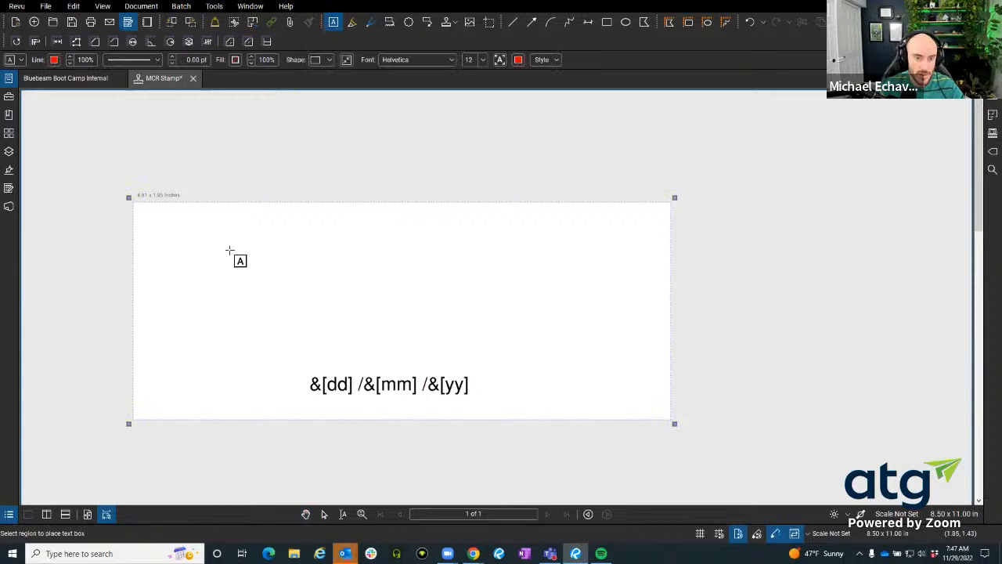
left_click_drag(228, 249, 552, 333)
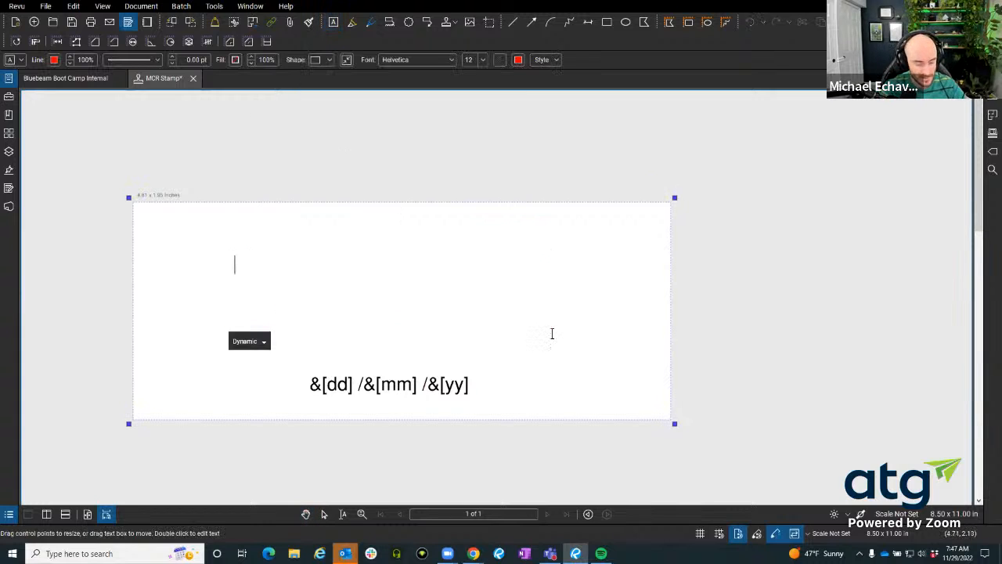
type("MCR")
key("Escape")
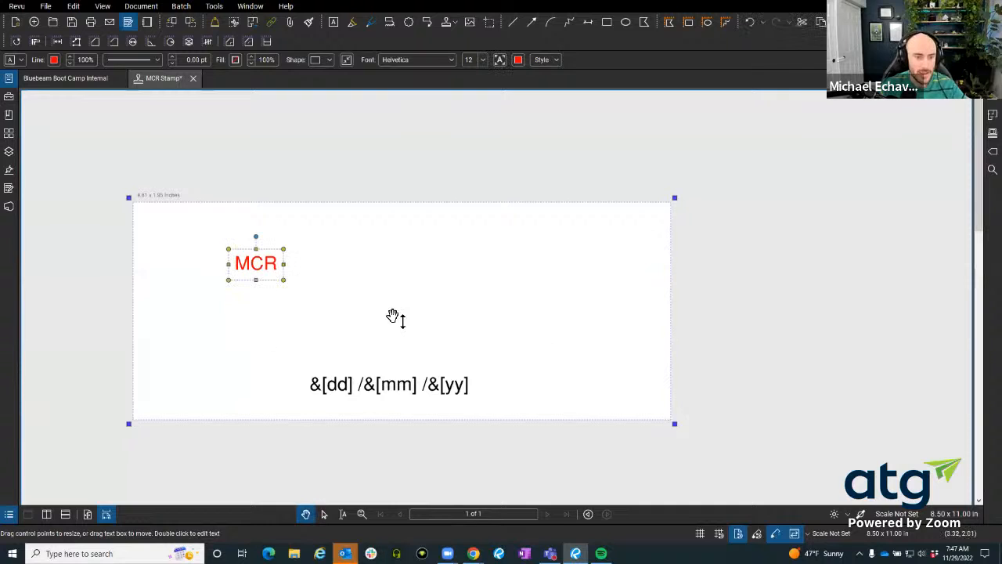
left_click_drag(285, 264, 411, 282)
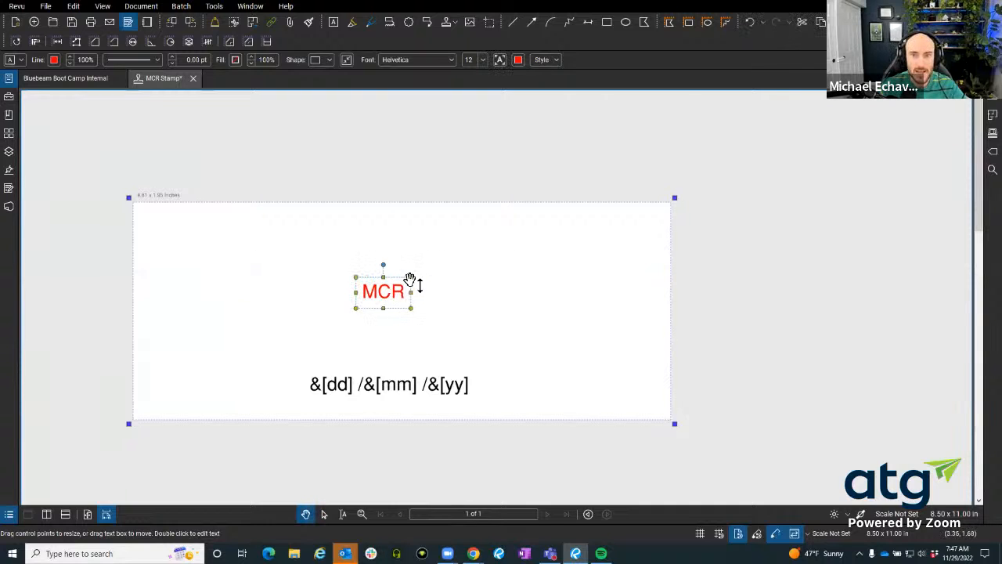
- Set the MCR text's alignment to center horizontally and middle vertically within its text box
left_click(548, 59)
left_click(600, 80)
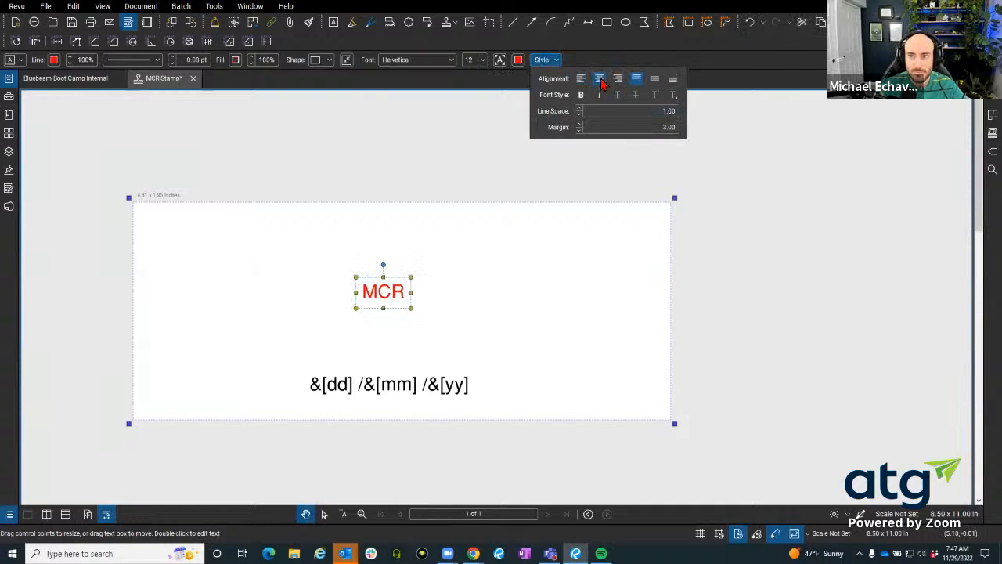
left_click(655, 80)
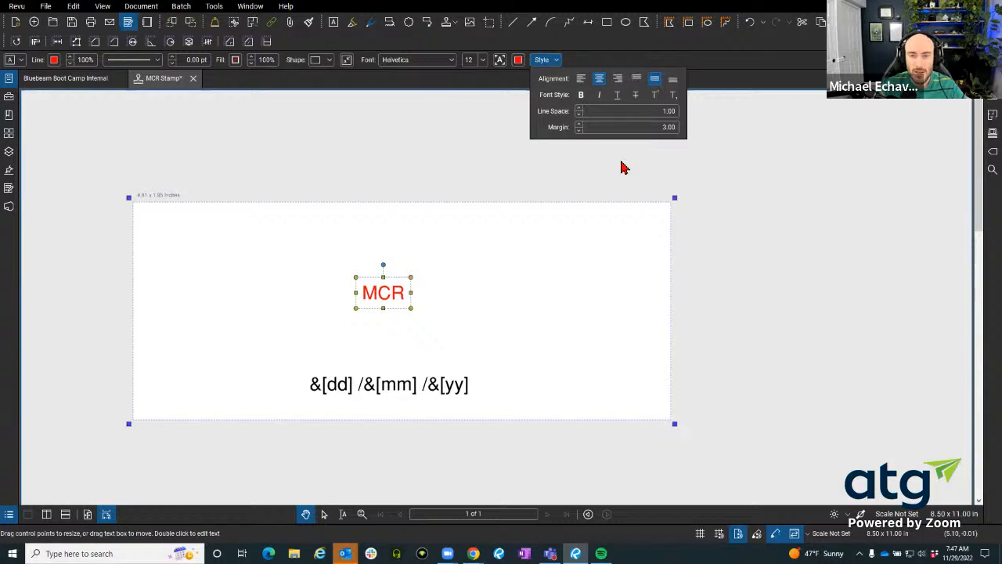
left_click(509, 208)
left_click(509, 203)
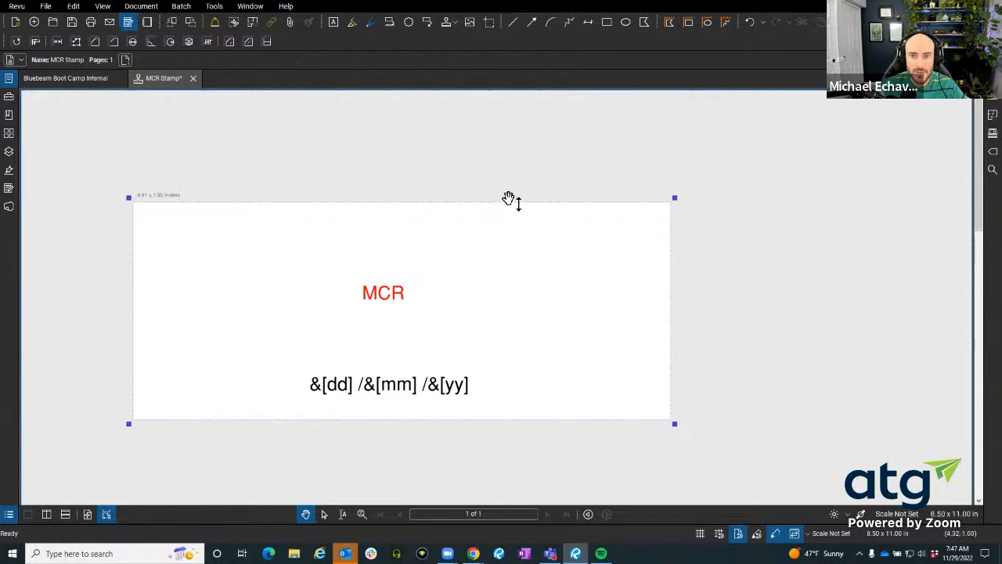
- Draw a rectangle along the stamp's outer edges as a border
left_click(607, 22)
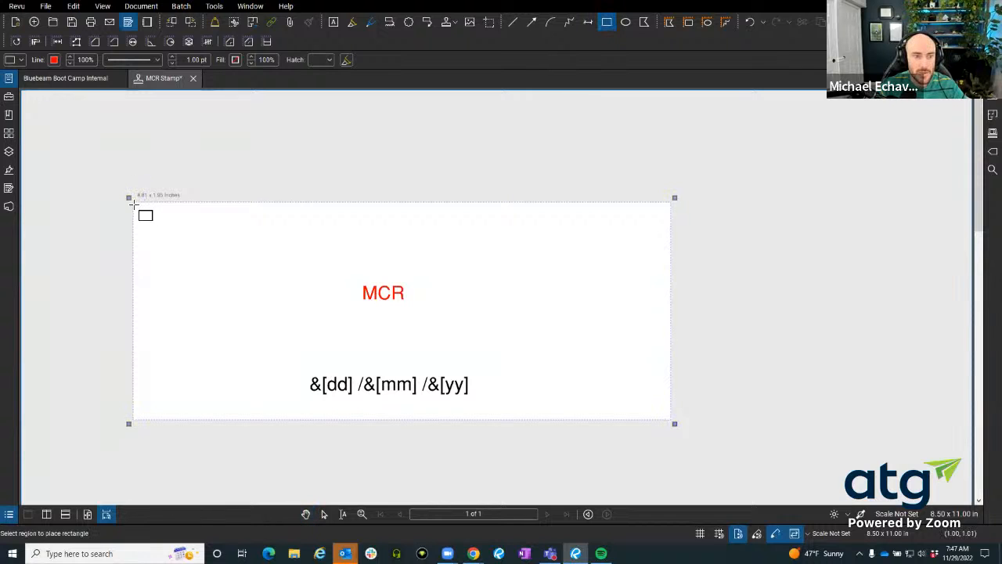
left_click_drag(133, 203, 670, 421)
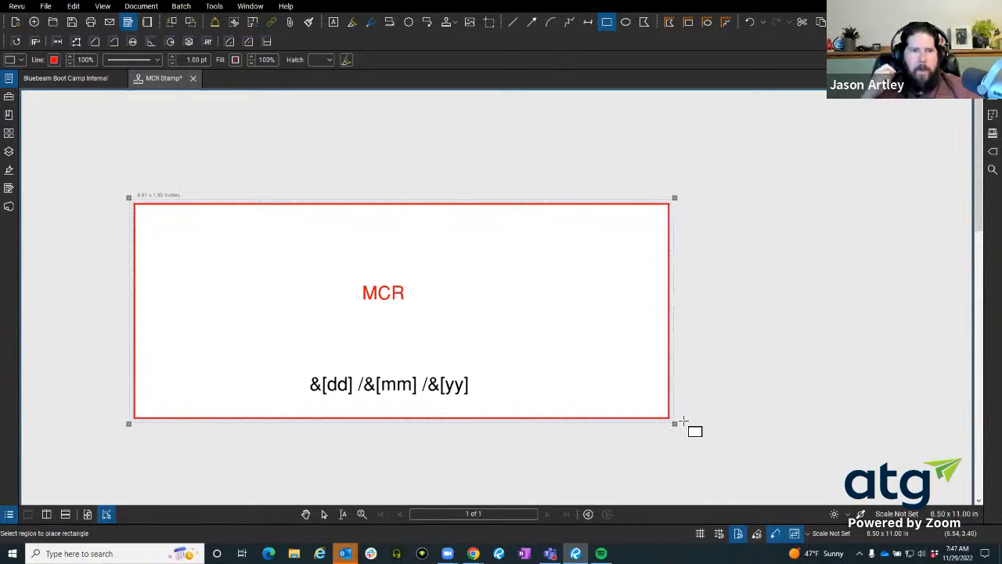
key("Escape")
- Align the MCR text box with the border rectangle using Align Center and Align Middle
left_click(392, 302)
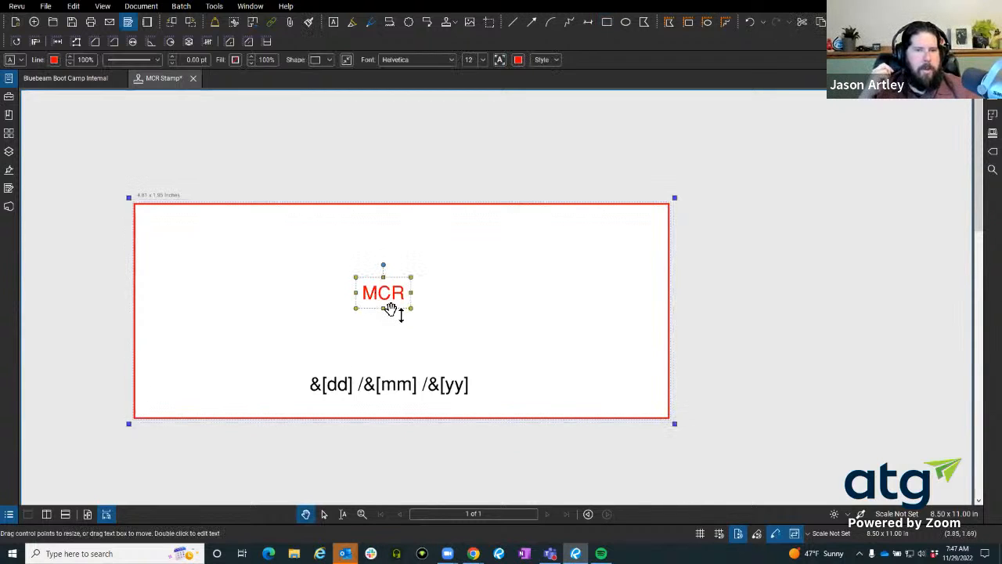
left_click(419, 208, "shift")
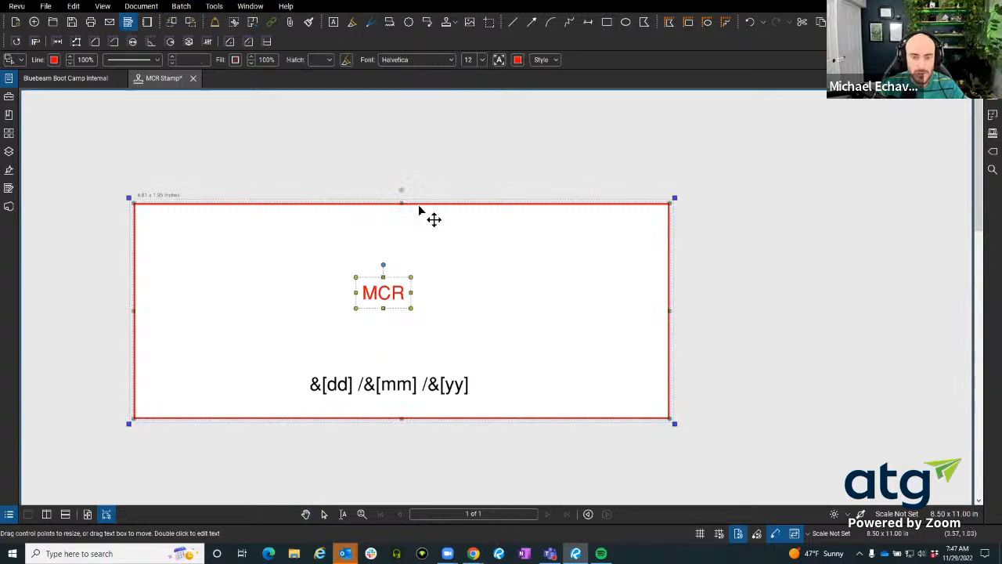
right_click(427, 210)
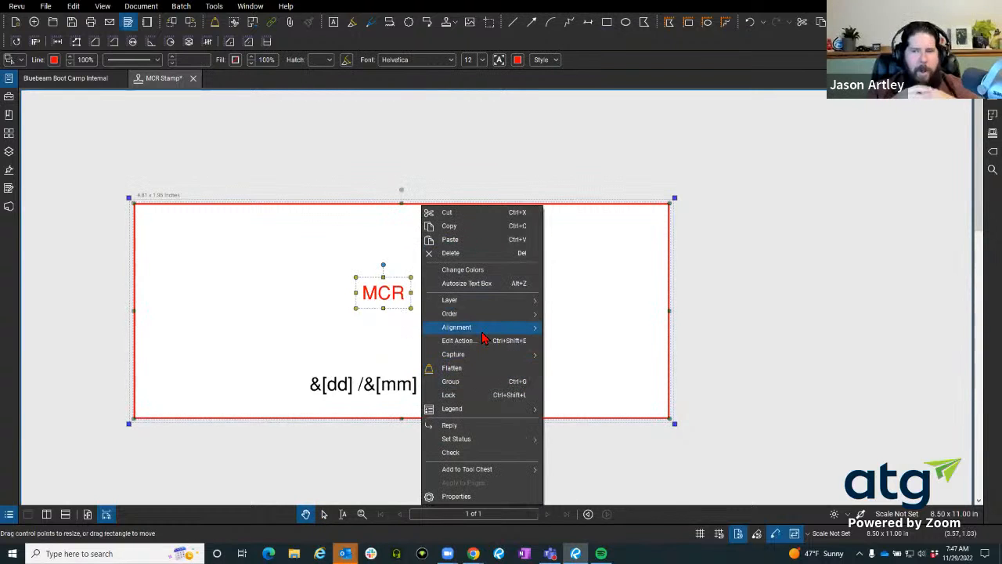
mouse_move(483, 330)
left_click(605, 344)
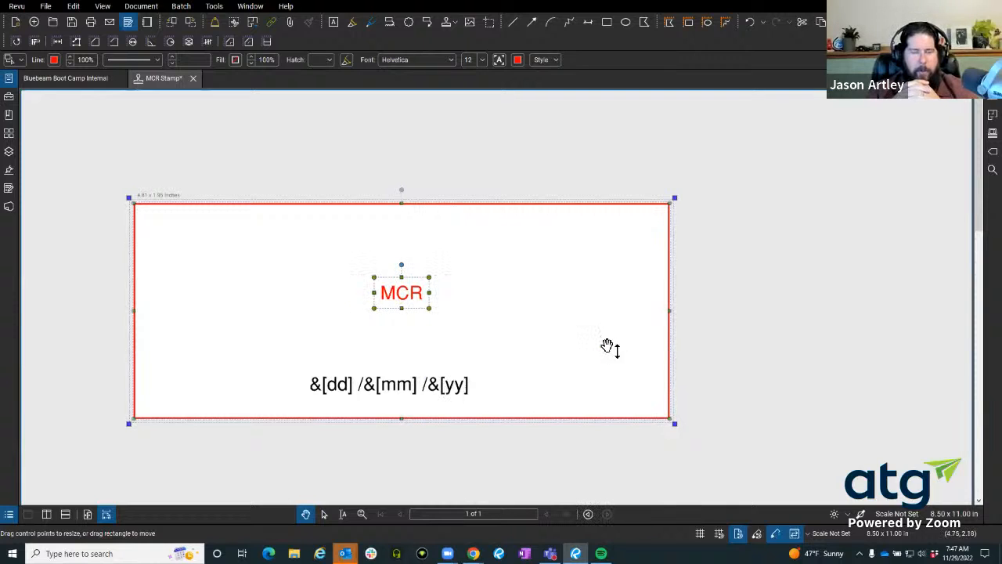
right_click(429, 207)
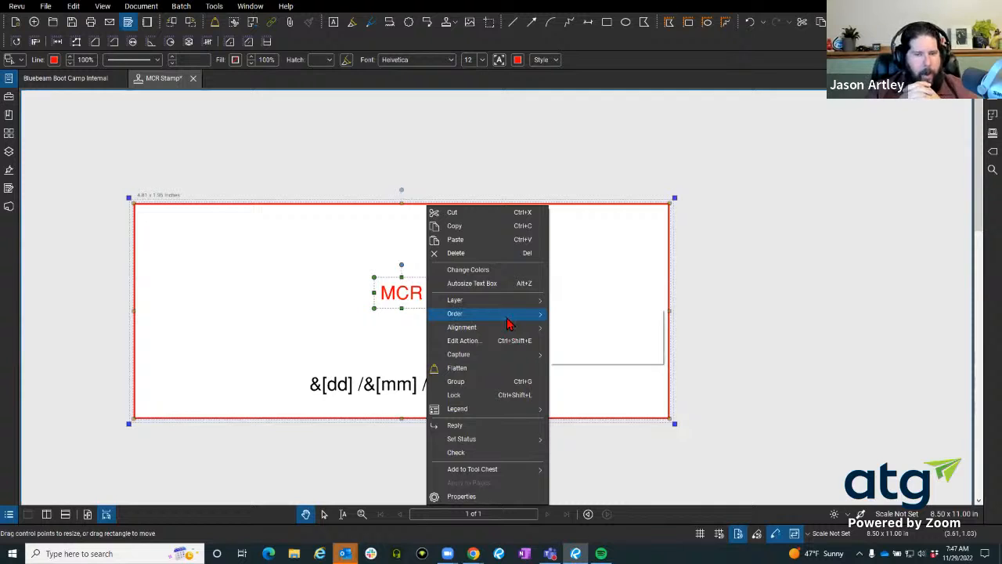
mouse_move(510, 329)
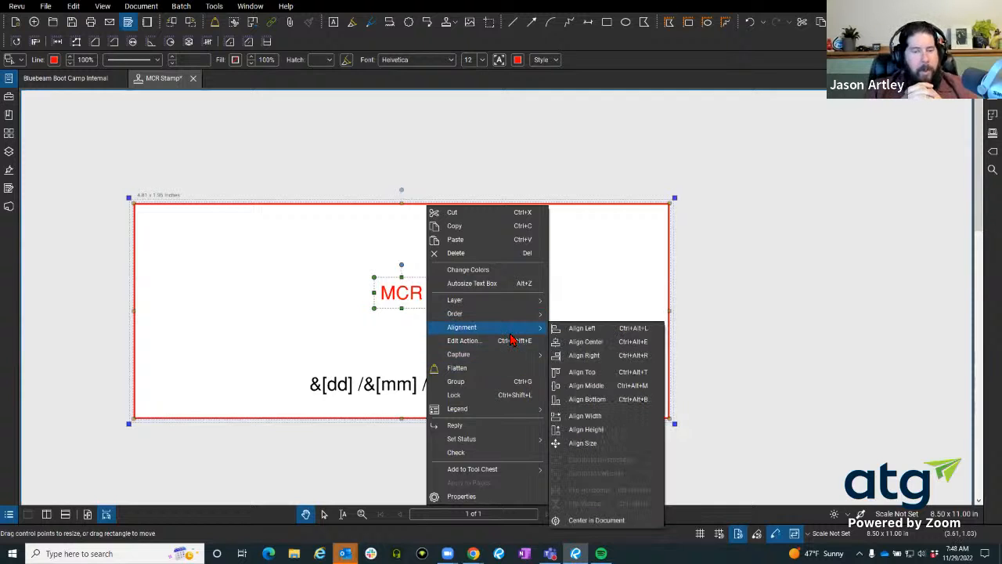
left_click(607, 386)
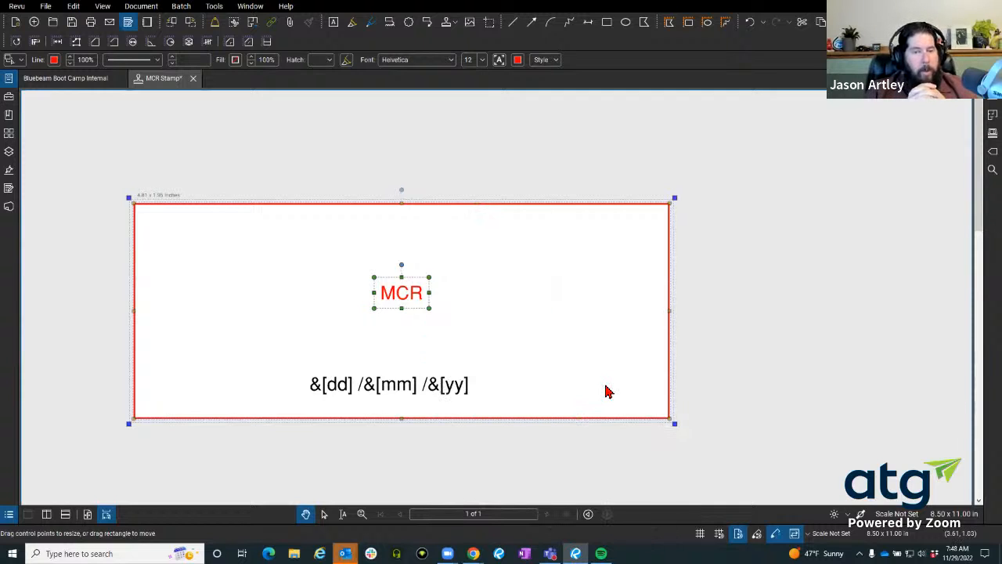
- Set the font size of the MCR text to 48
left_click(482, 59)
left_click(553, 160)
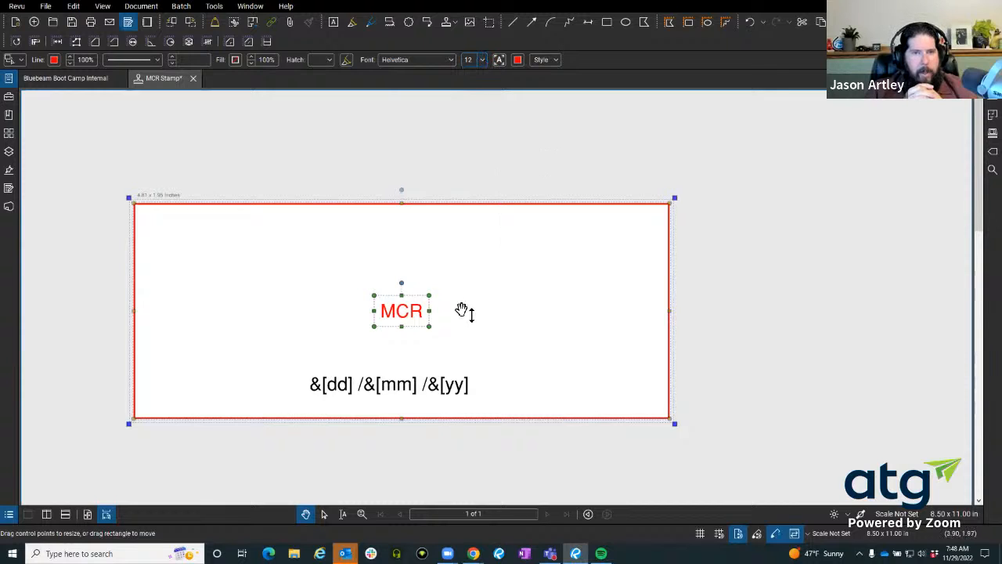
left_click(463, 311)
left_click(416, 310)
left_click(481, 60)
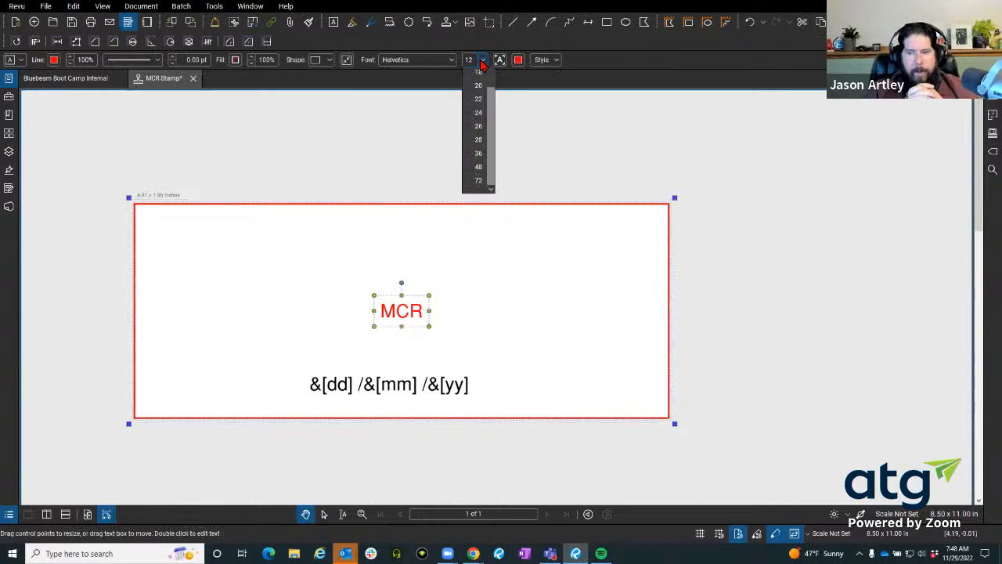
left_click(480, 225)
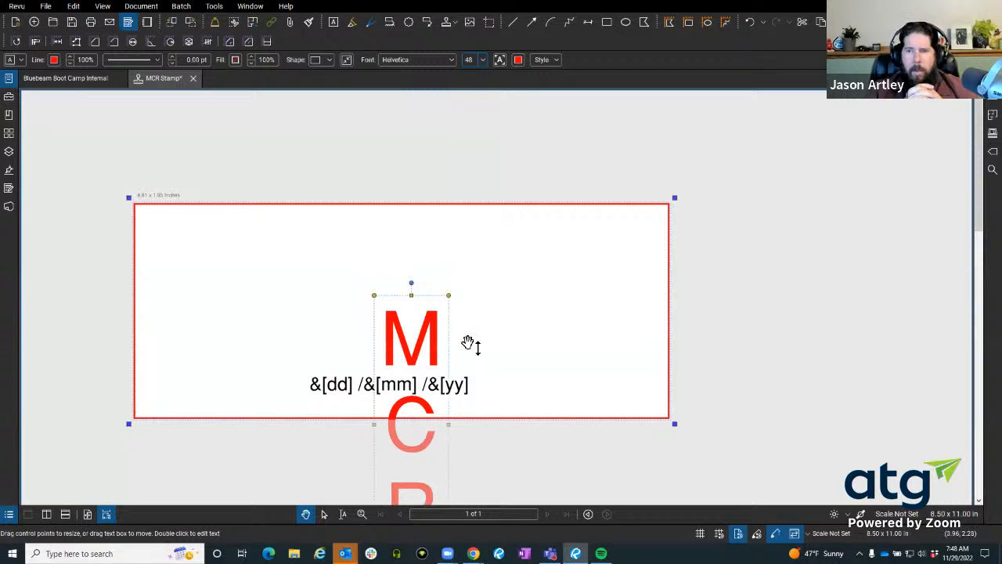
- Widen the MCR text box to the right until all three letters fit on one line
scroll(462, 313, "down", 3)
left_click_drag(662, 249, 790, 239)
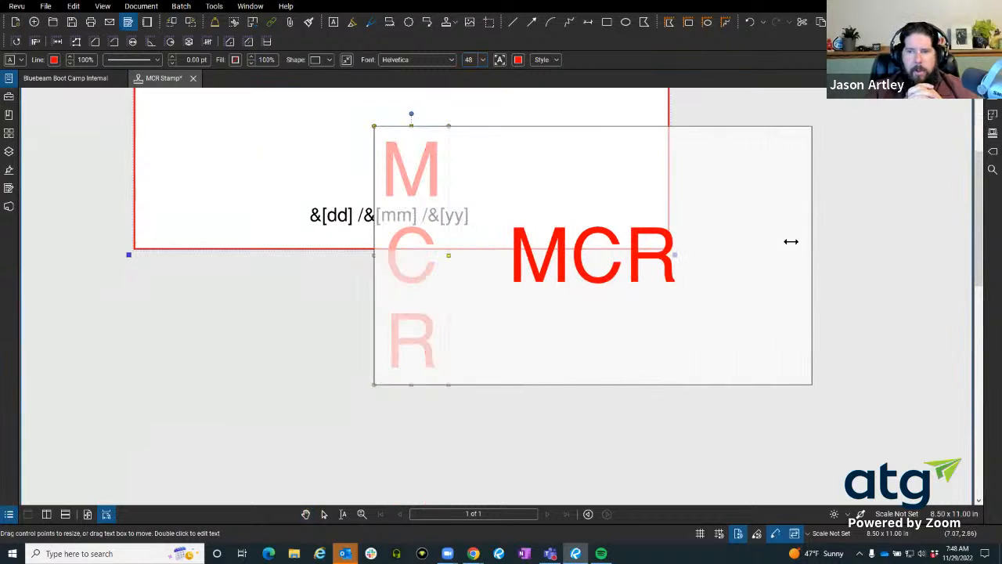
scroll(340, 331, "down", 1)
scroll(340, 331, "up", 4)
- Try to align the border rectangle and the MCR text box with Align Center, and undo the alignment
left_click(368, 223)
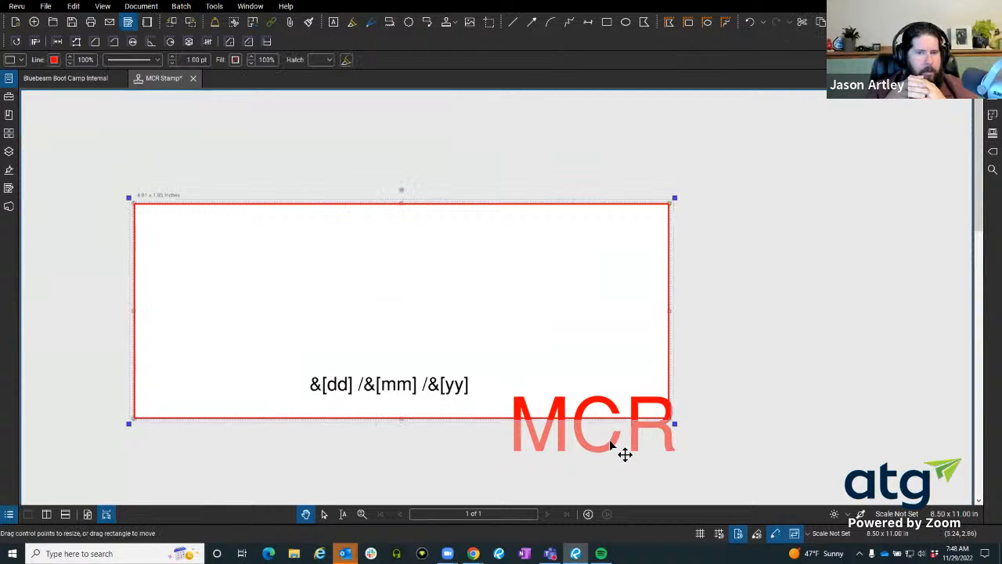
left_click(604, 407, "shift")
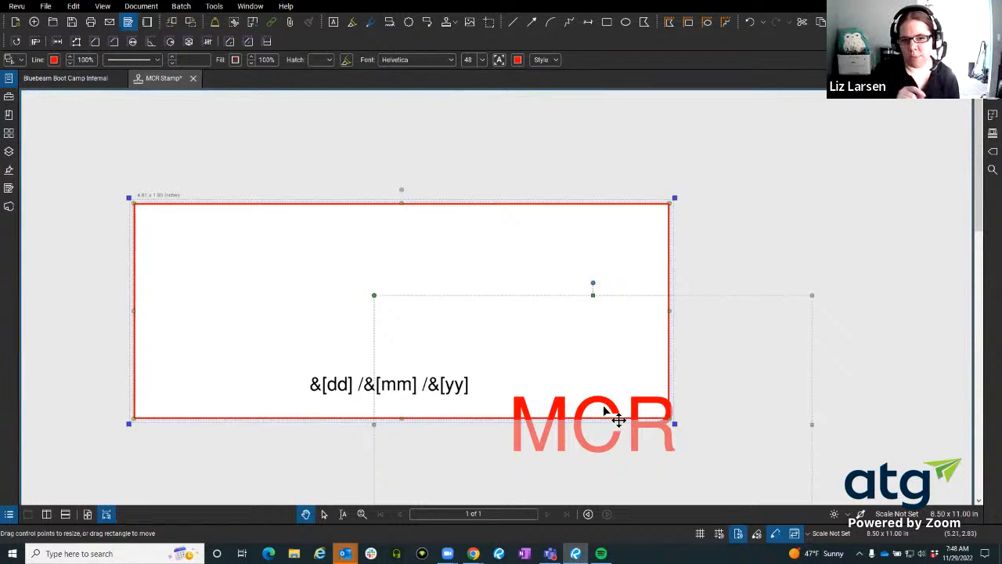
right_click(605, 408)
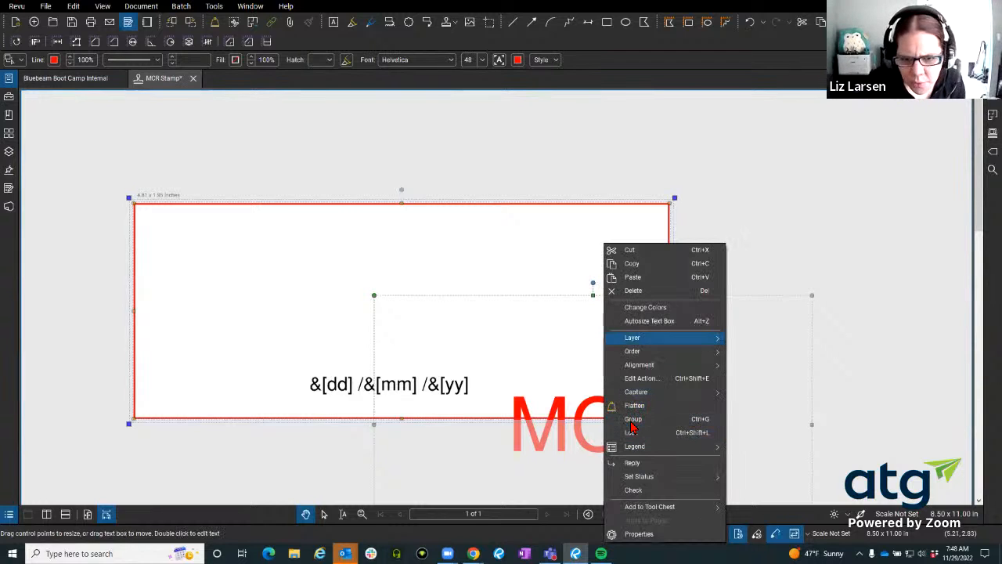
mouse_move(662, 365)
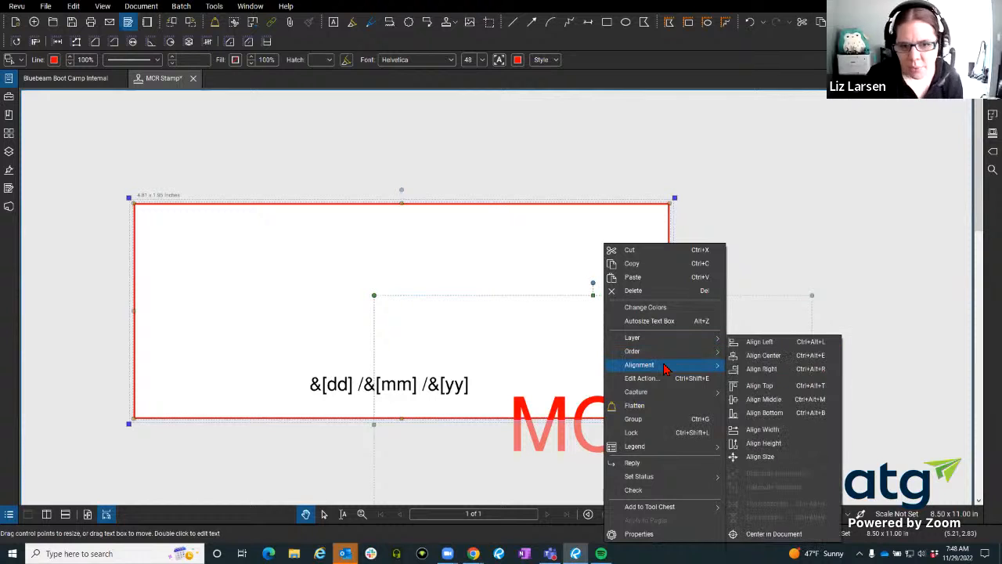
left_click(769, 358)
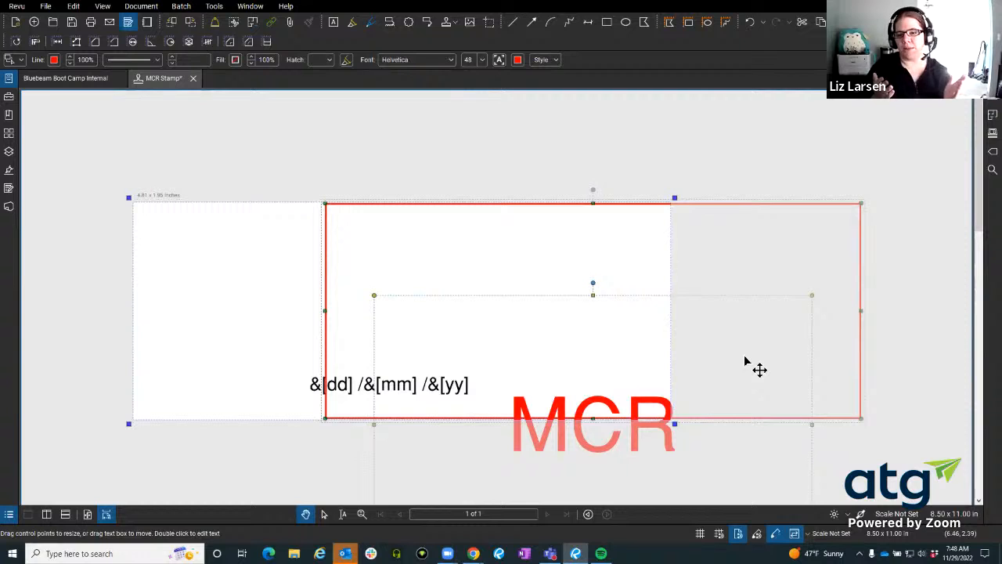
key("ctrl+z")
- Move the MCR text inside the red border so it sits just above the date line
left_click_drag(577, 408, 392, 288)
key("Escape")
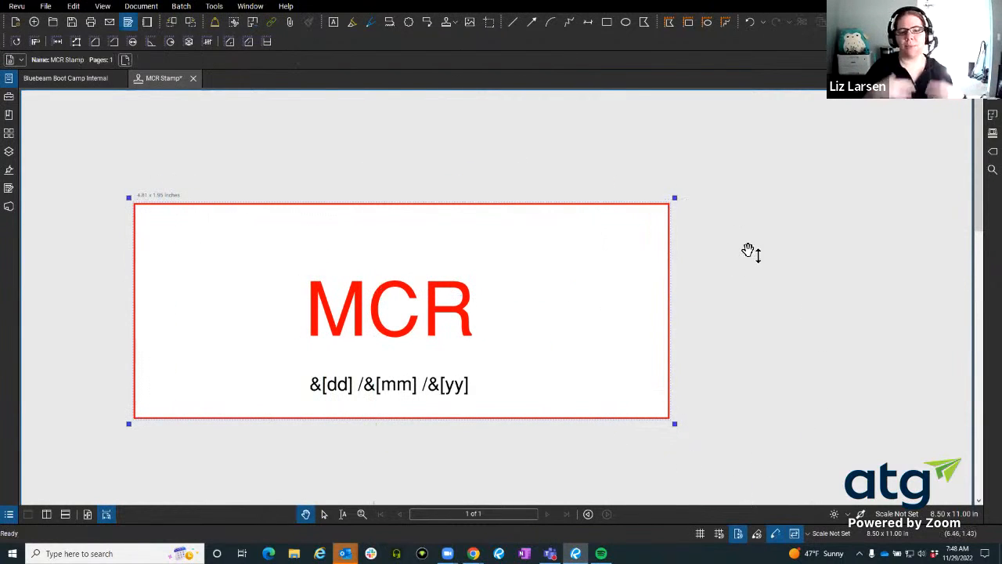
left_click(446, 210)
key("Escape")
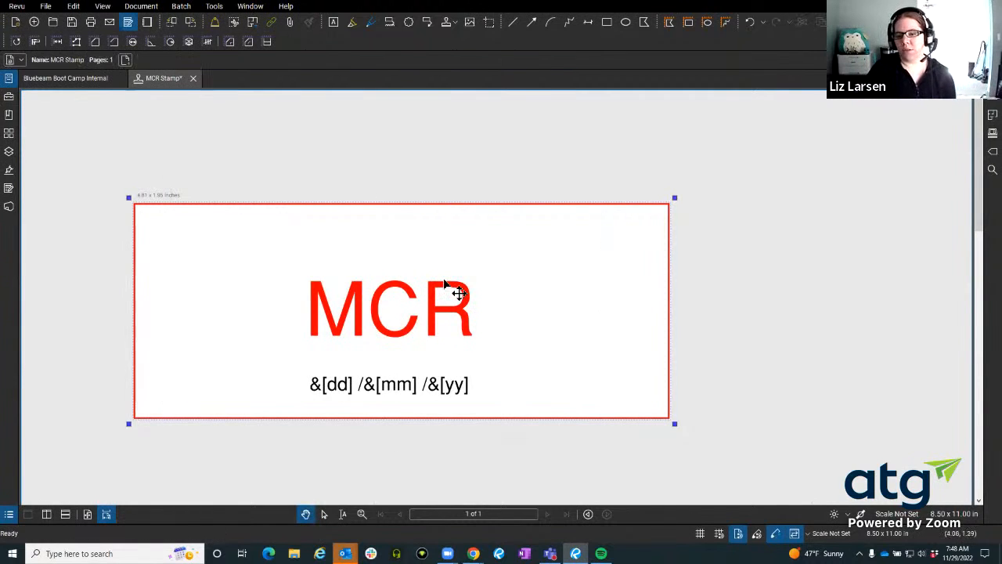
left_click(477, 215)
right_click(436, 292)
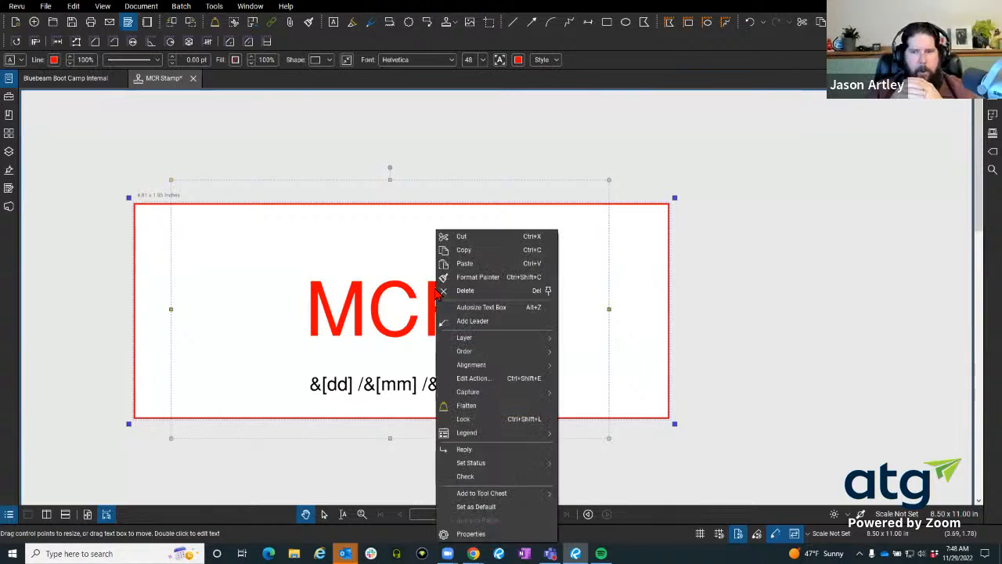
mouse_move(496, 373)
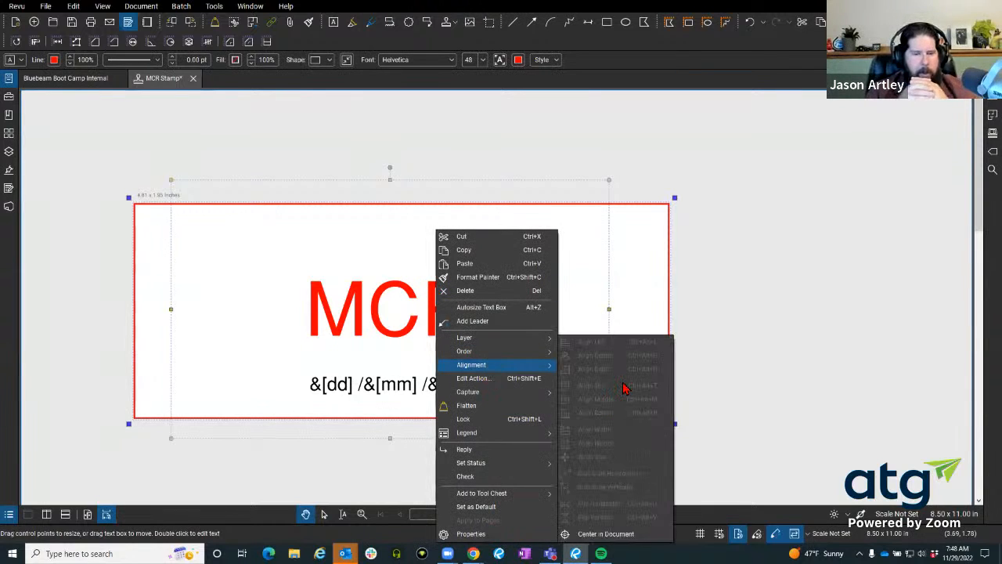
left_click(653, 290)
left_click(714, 272)
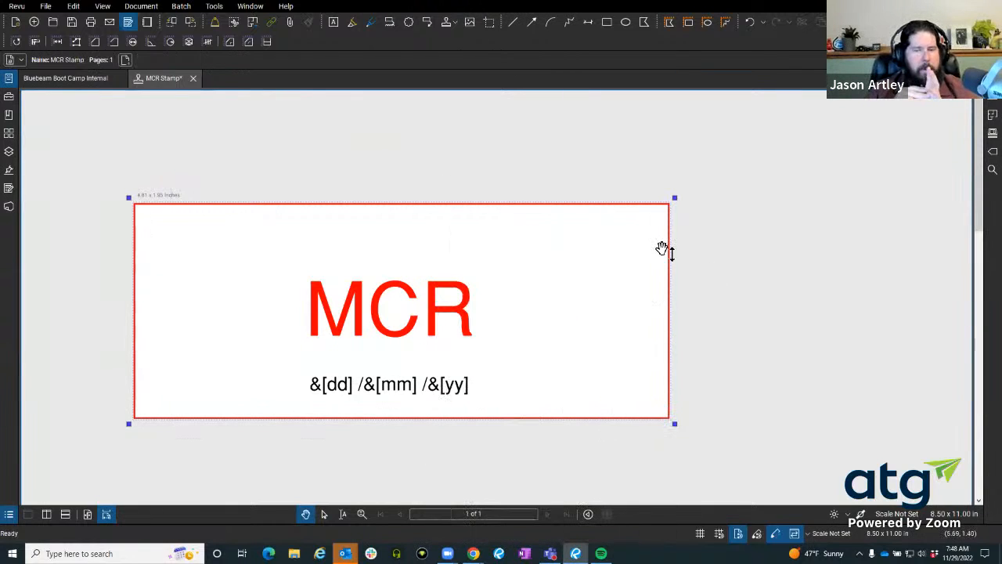
- Try Align Center on the border and MCR text with the text as reference, and undo it
left_click(593, 213)
key("ctrl+a")
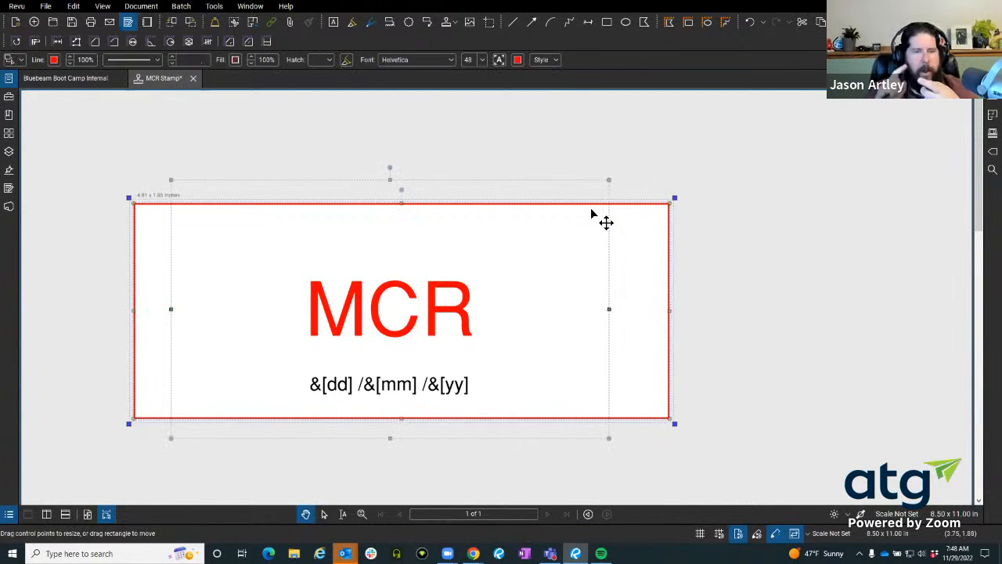
right_click(442, 244)
mouse_move(479, 367)
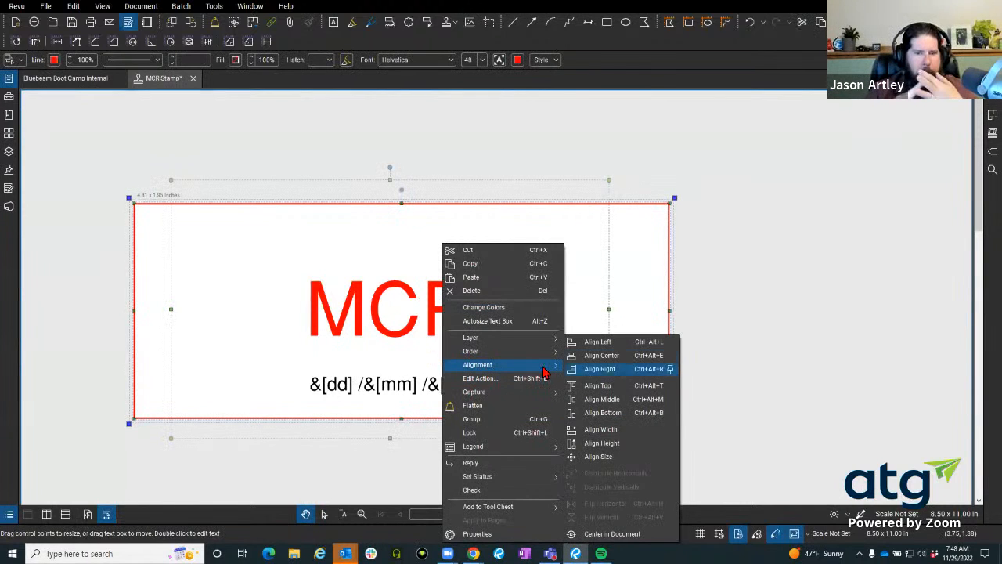
left_click(621, 356)
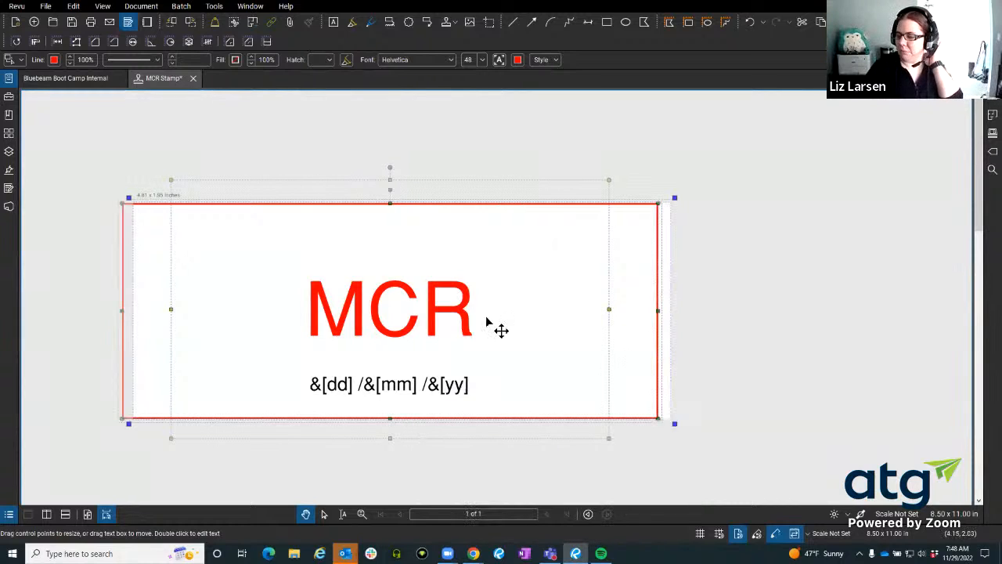
key("ctrl+z")
left_click(727, 284)
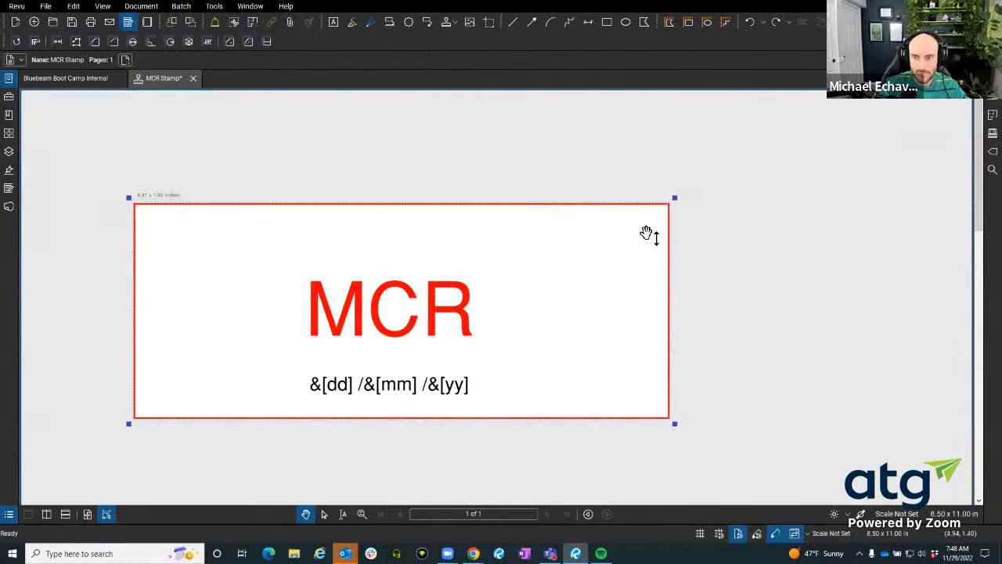
- Align the MCR text box and the border rectangle with each other using Align Center and Align Middle
left_click(452, 304)
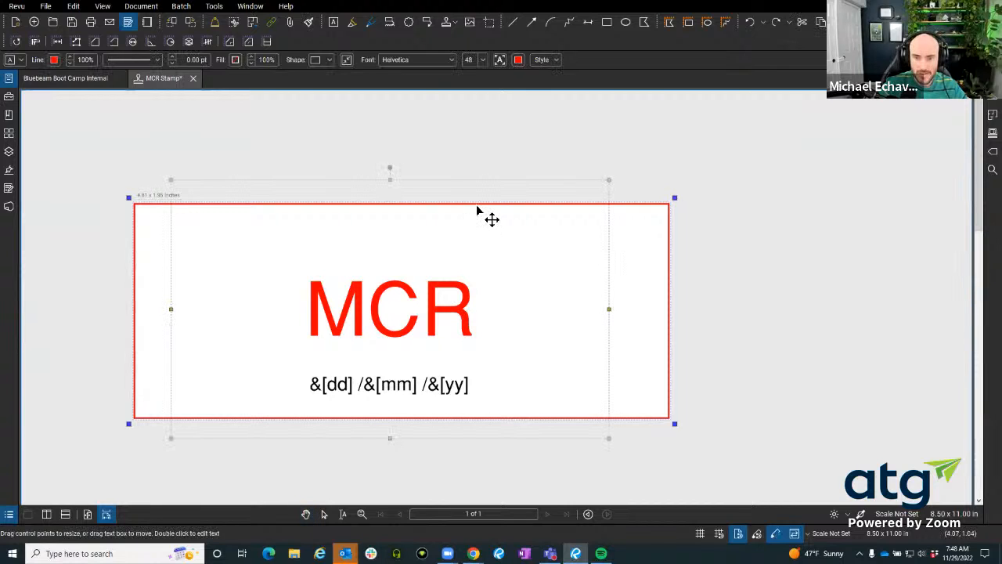
right_click(478, 210)
mouse_move(531, 329)
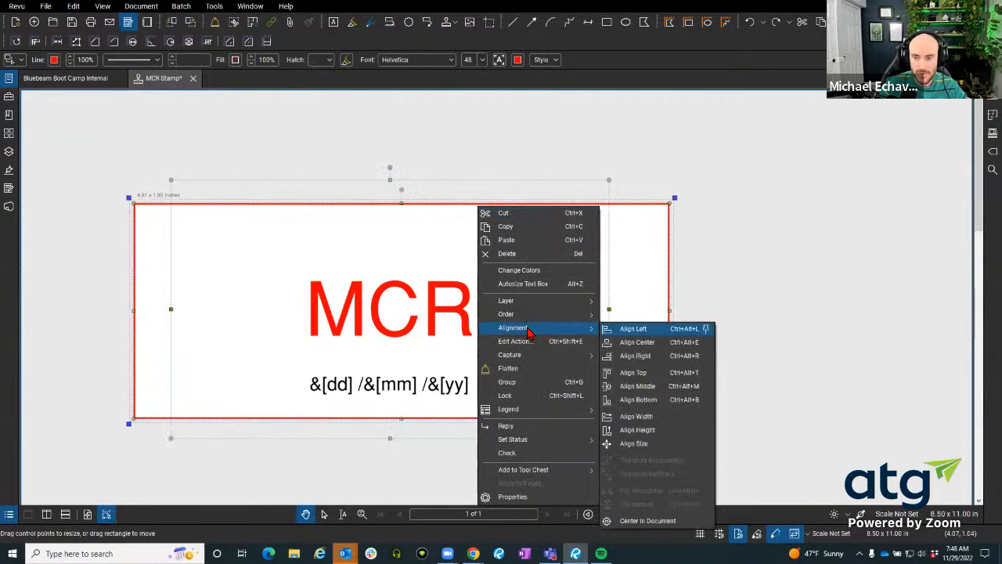
left_click(655, 345)
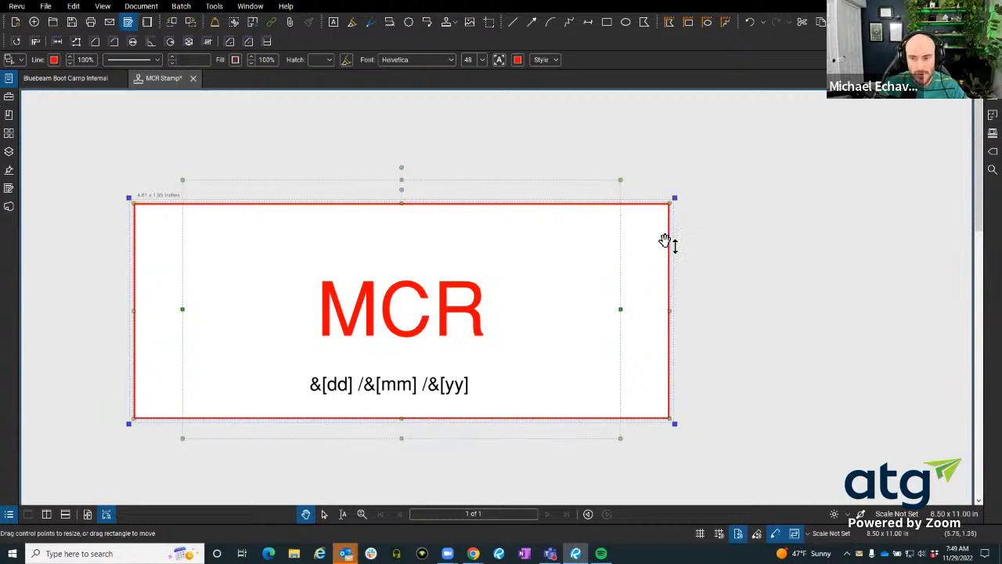
right_click(473, 298)
mouse_move(521, 368)
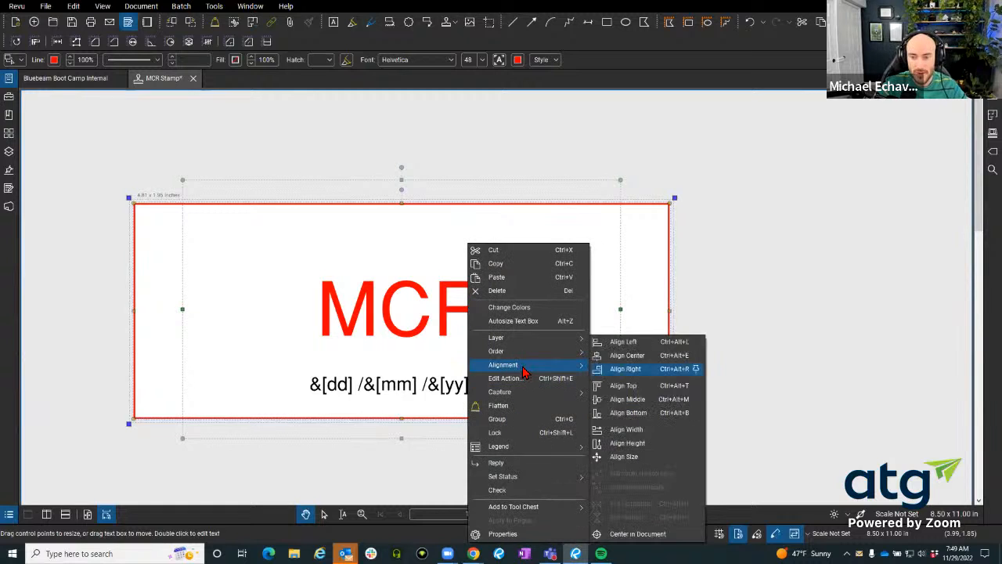
left_click(663, 398)
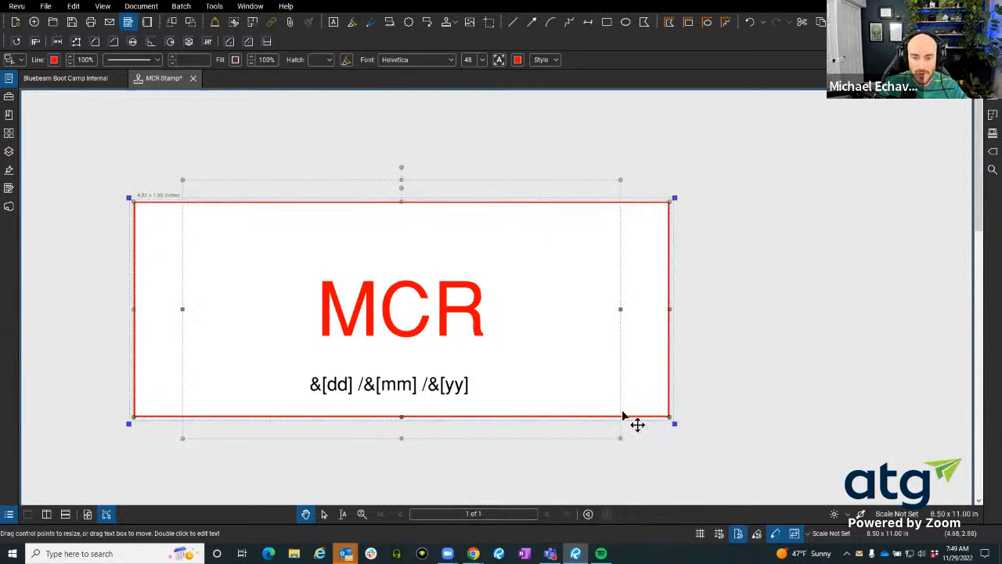
left_click(737, 354)
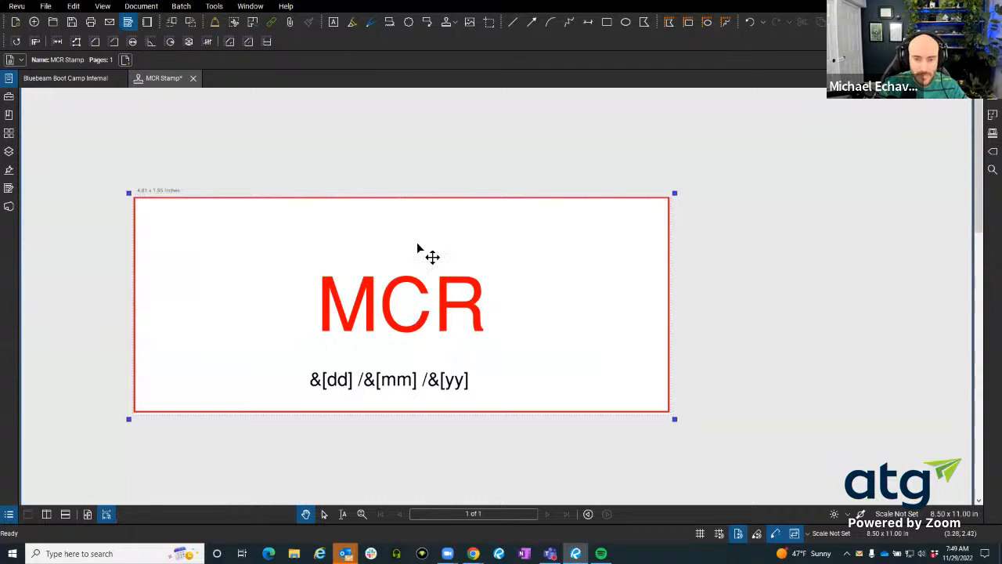
- Insert the image Morning-Coffee-Revu-transparent-logo.png from disk into the upper-left corner of the stamp
left_click(366, 311)
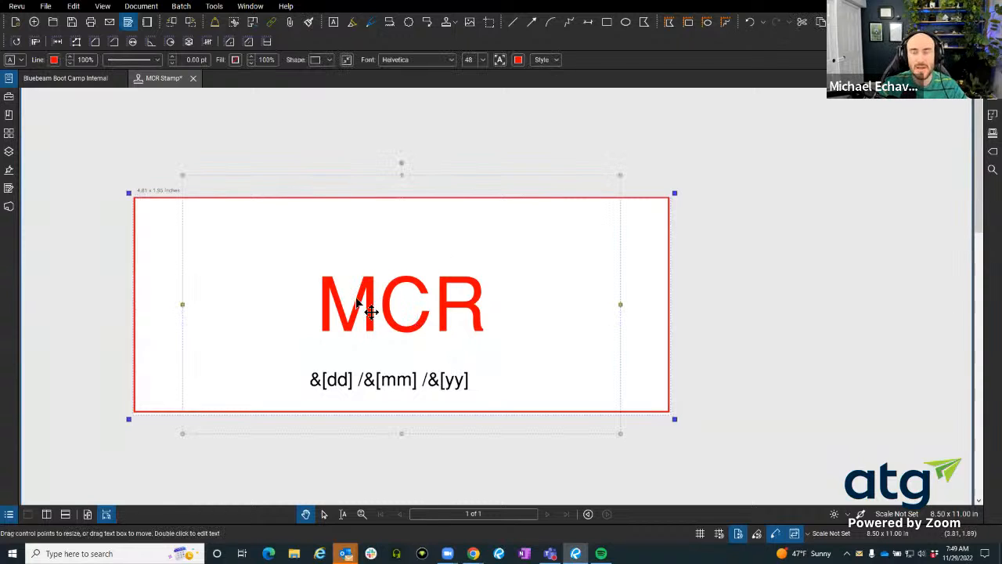
left_click(448, 130)
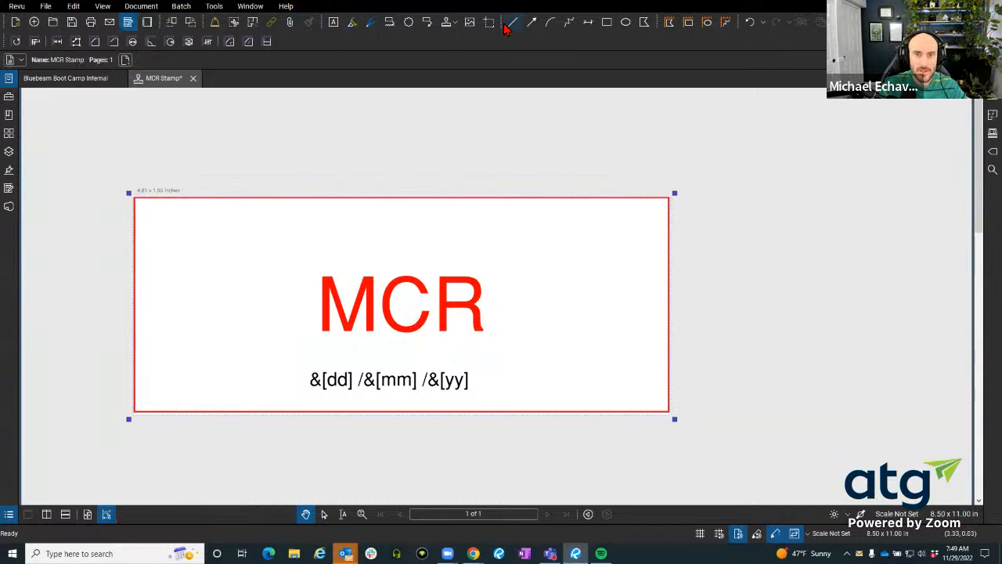
left_click(469, 22)
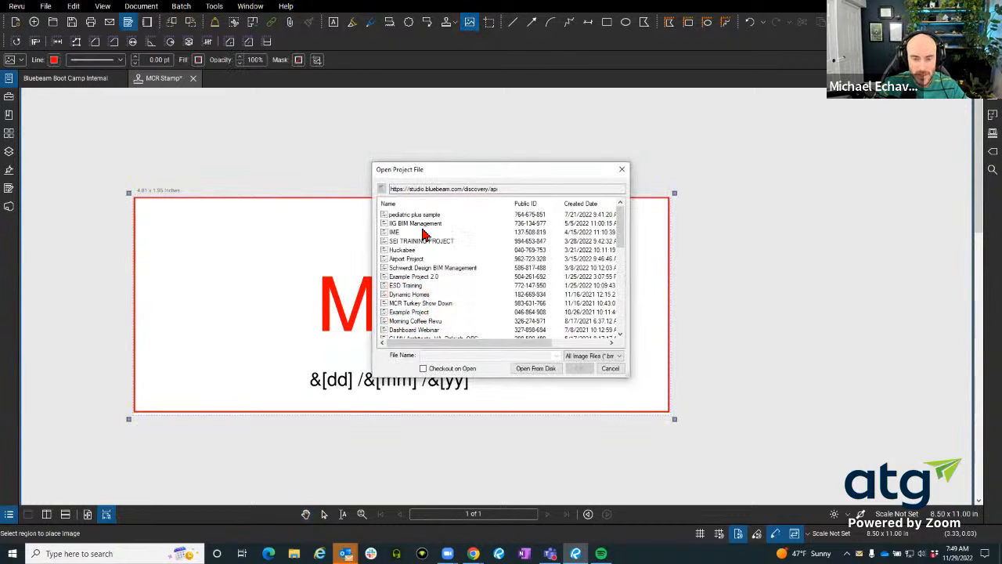
left_click(523, 367)
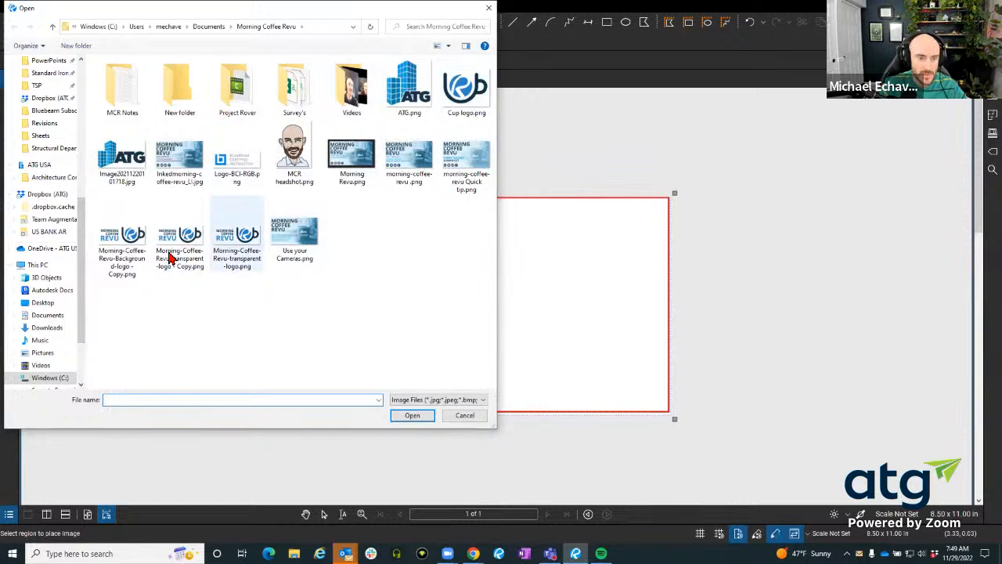
left_click(226, 241)
left_click(403, 413)
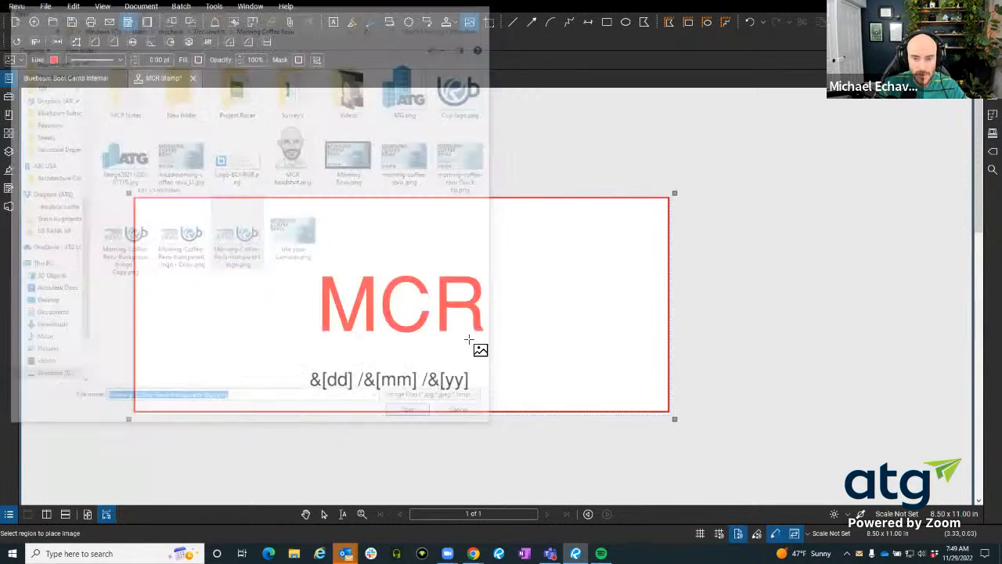
left_click_drag(152, 213, 291, 292)
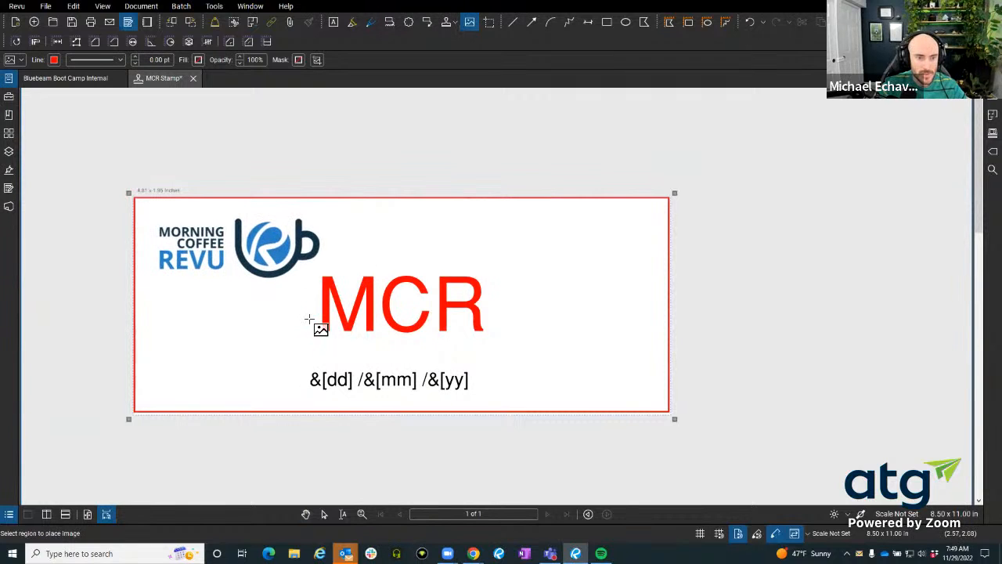
key("Escape")
- Move the logo to just above the date line and delete the MCR text box
left_click_drag(220, 261, 411, 326)
left_click(351, 329)
key("Delete")
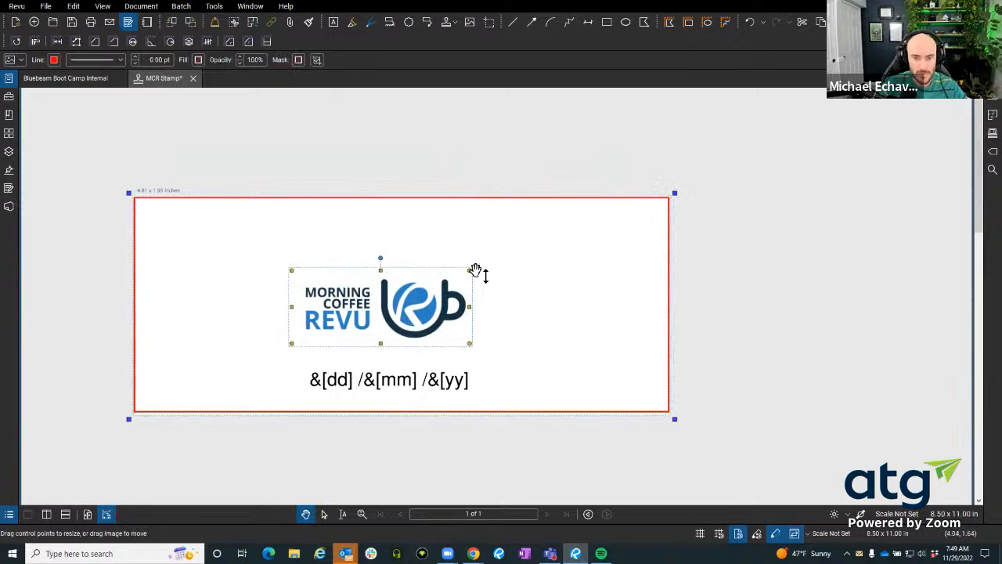
- Enlarge the Morning Coffee Revu logo to fill the area above the date and center it in the stamp
left_click_drag(474, 271, 650, 207)
left_click_drag(507, 308, 400, 302)
left_click(767, 319)
left_click_drag(495, 274, 502, 274)
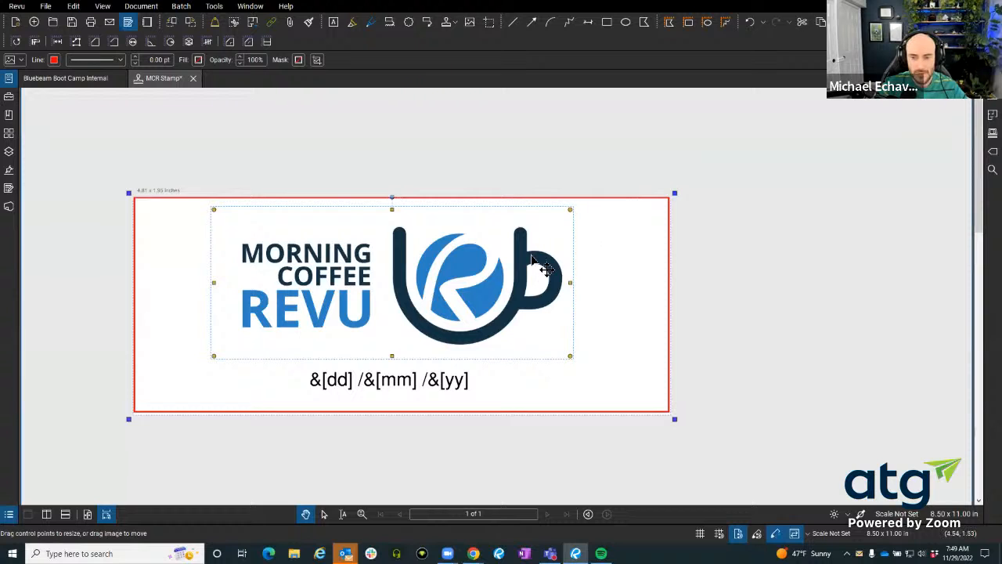
left_click_drag(539, 268, 535, 258)
- Delete the red border rectangle and slightly enlarge the logo from its upper-right corner
left_click(664, 258)
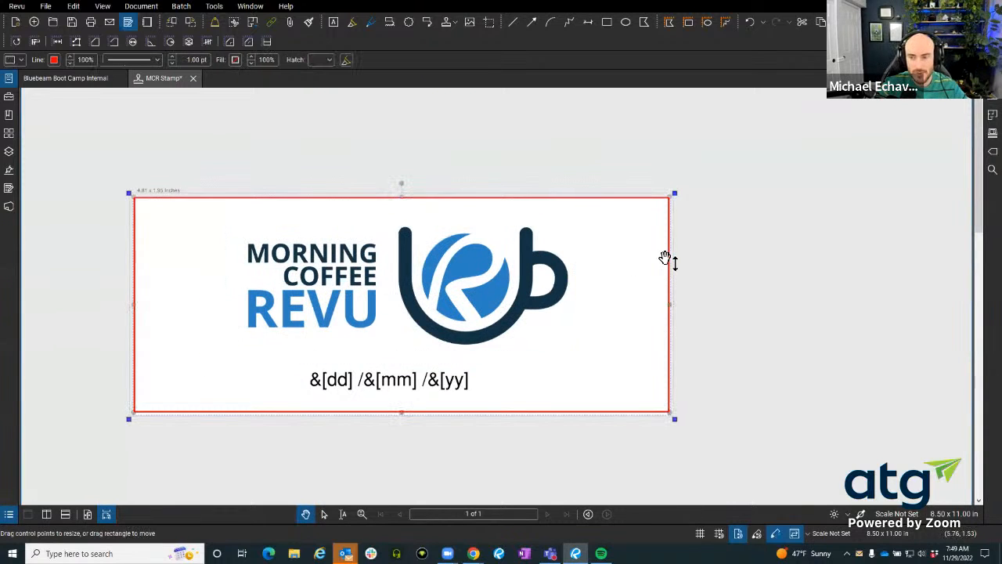
left_click(776, 252)
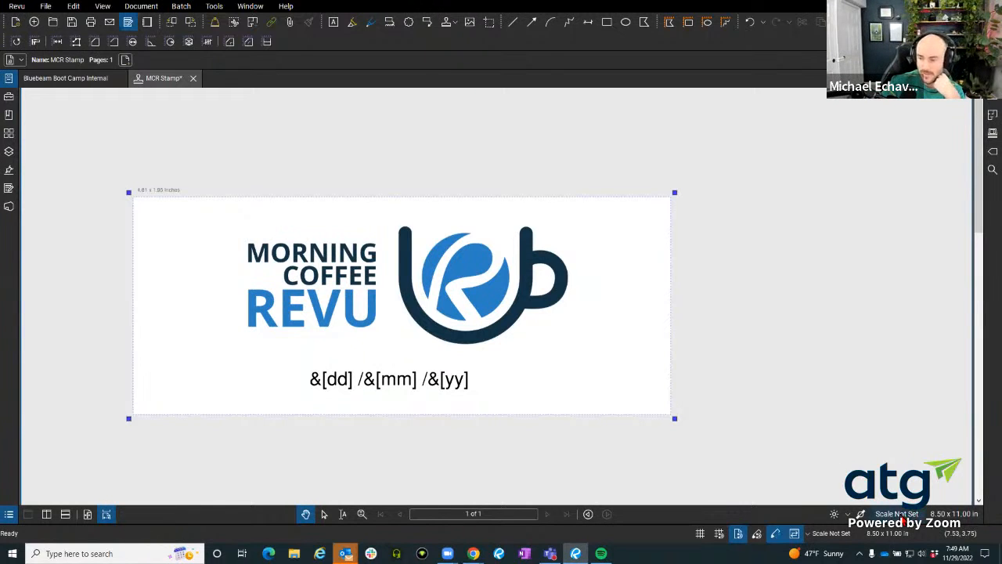
left_click(474, 324)
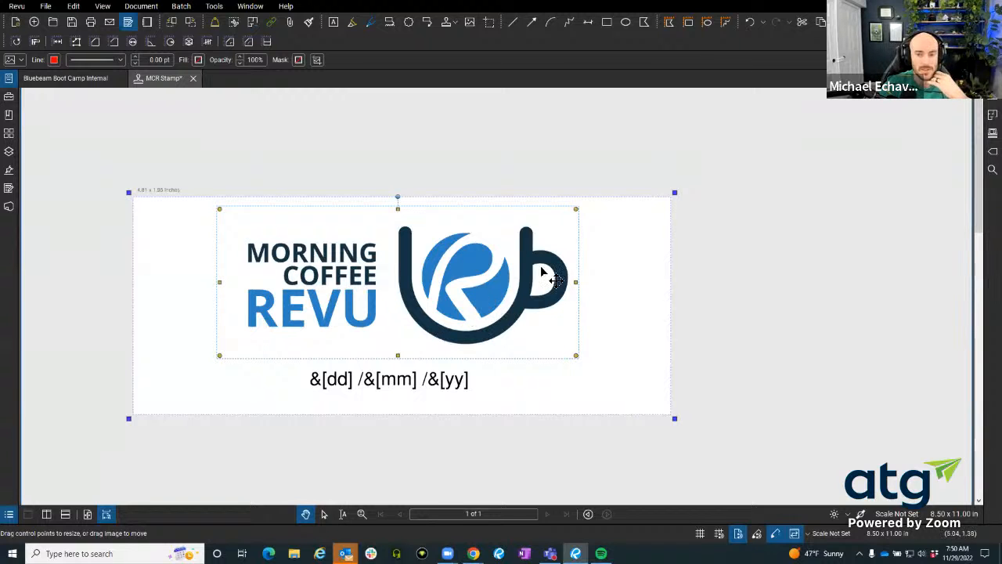
left_click_drag(574, 209, 594, 254)
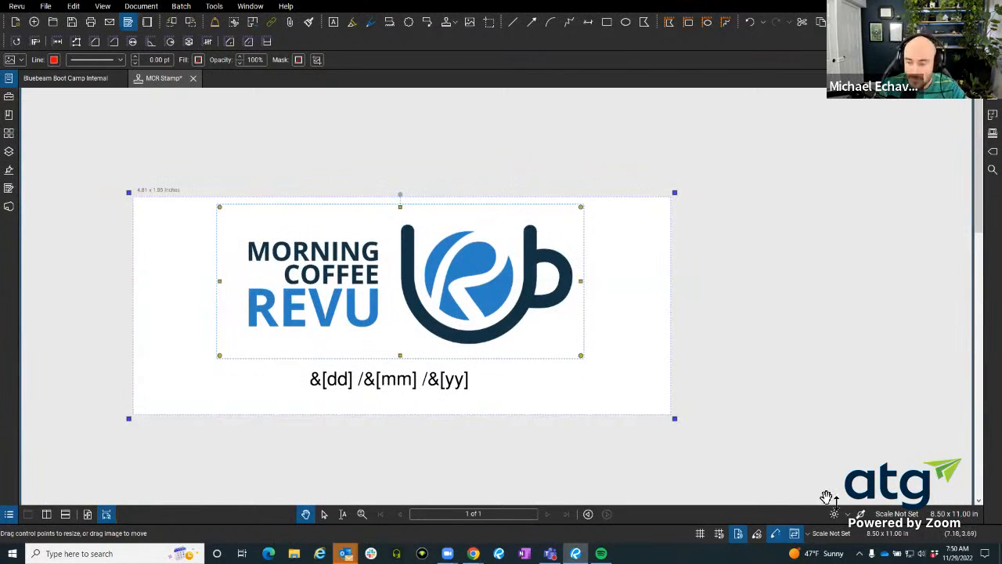
- Apply the preset scale 1/8" = 1'-0" to the current page of the stamp
left_click(901, 514)
left_click(470, 266)
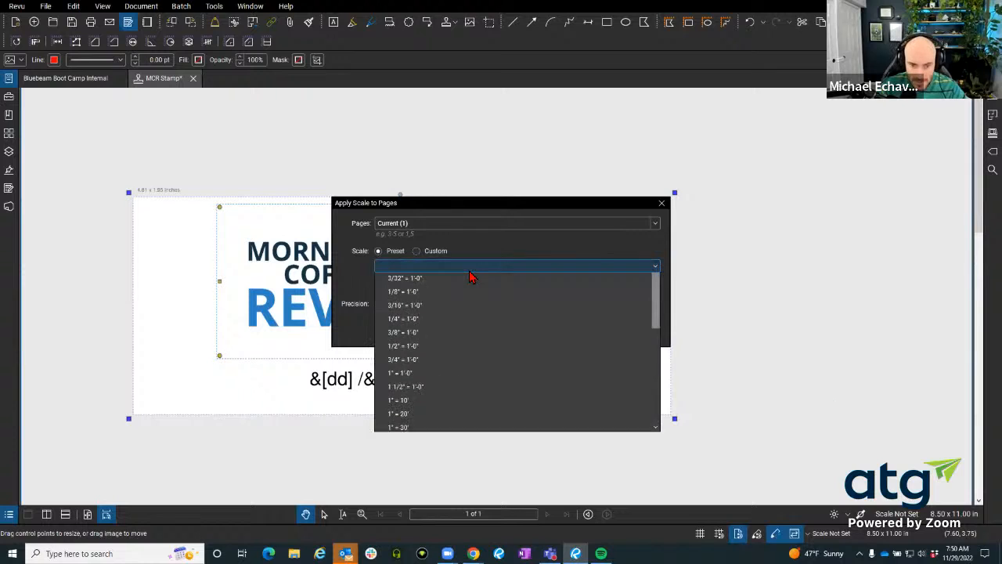
left_click(485, 336)
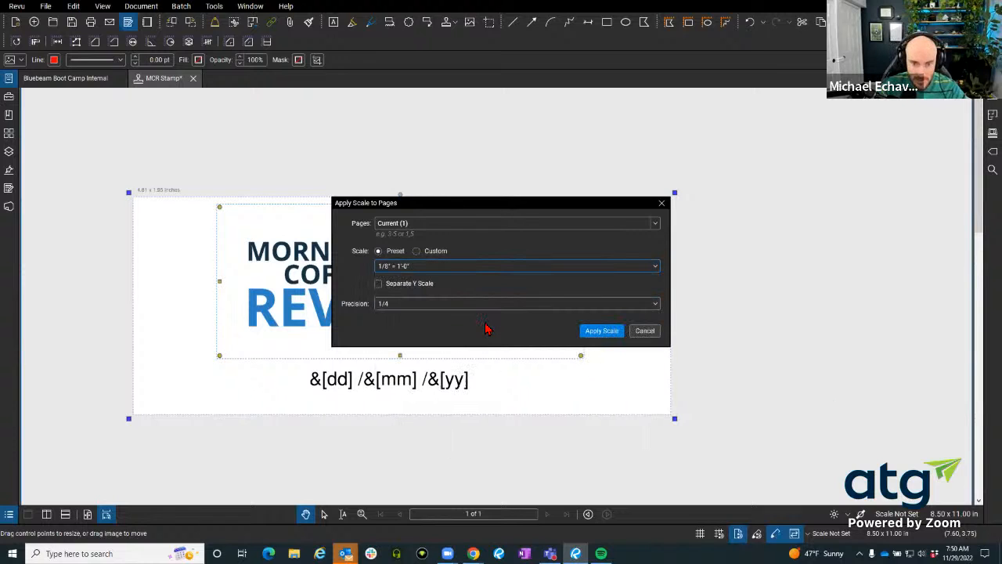
left_click(599, 332)
left_click(626, 334)
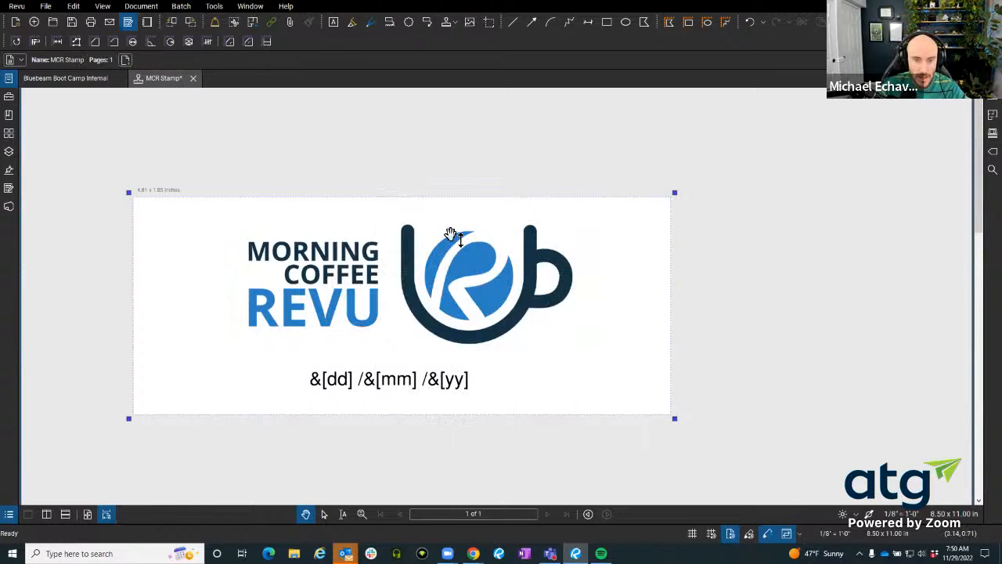
- Save the stamp to disk as MCR Stamp.pdf in the Stamps folder and close its file
right_click(165, 85)
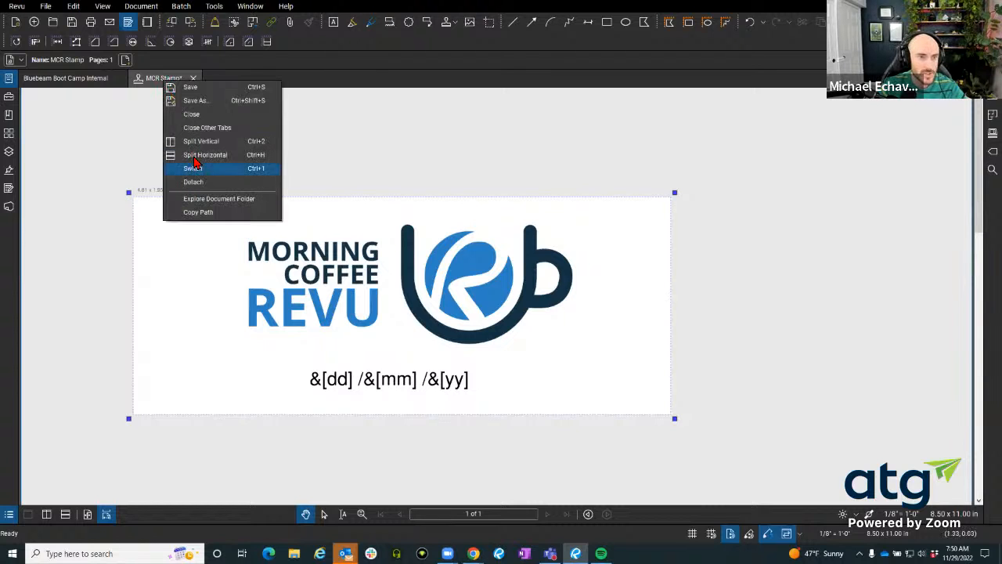
left_click(197, 101)
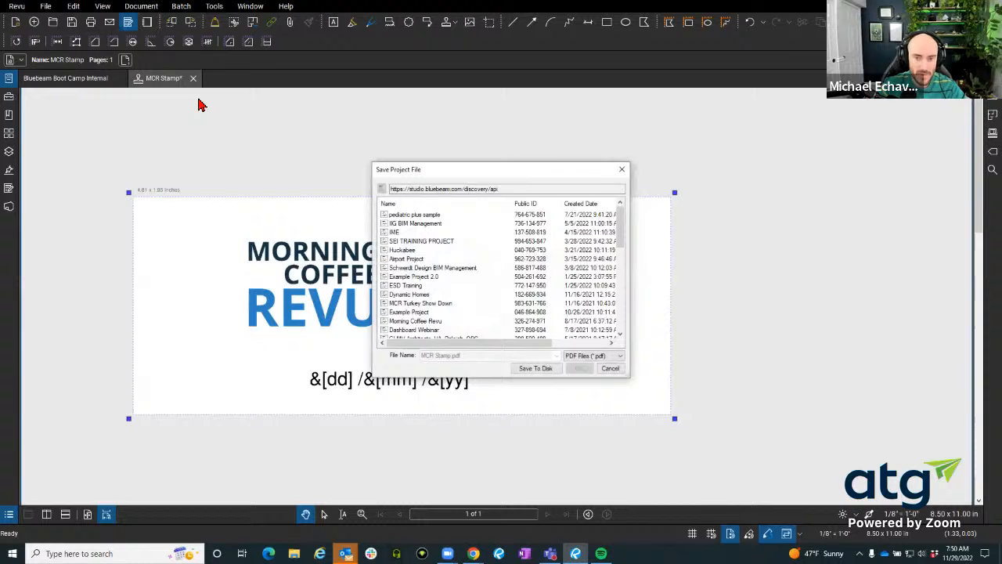
left_click(532, 368)
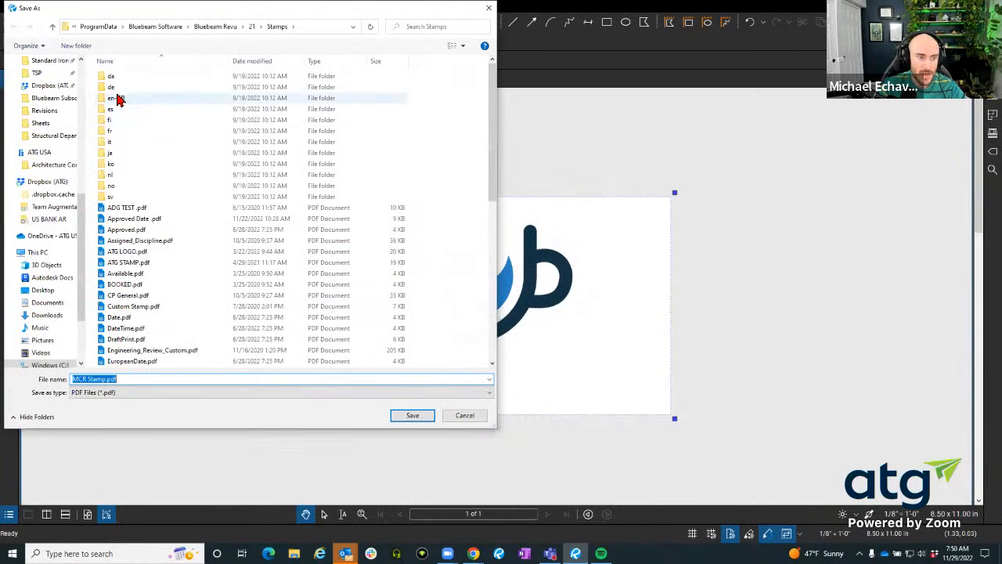
scroll(117, 99, "down", 10)
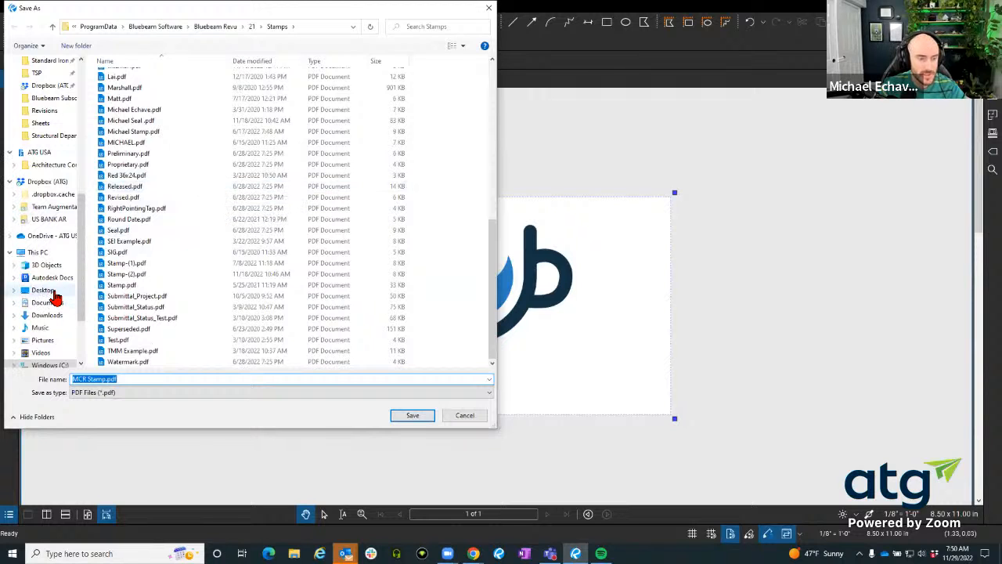
left_click(412, 415)
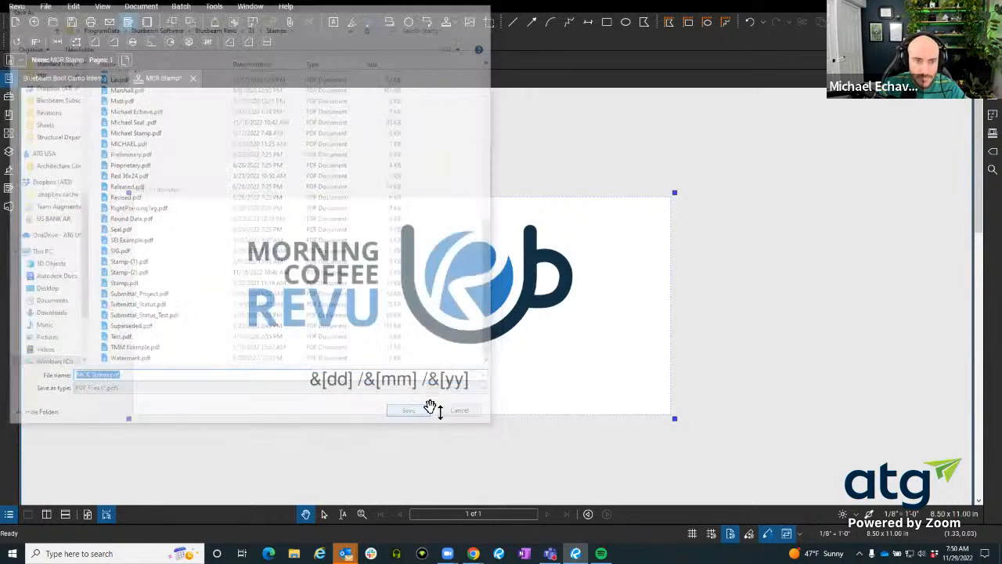
left_click(190, 77)
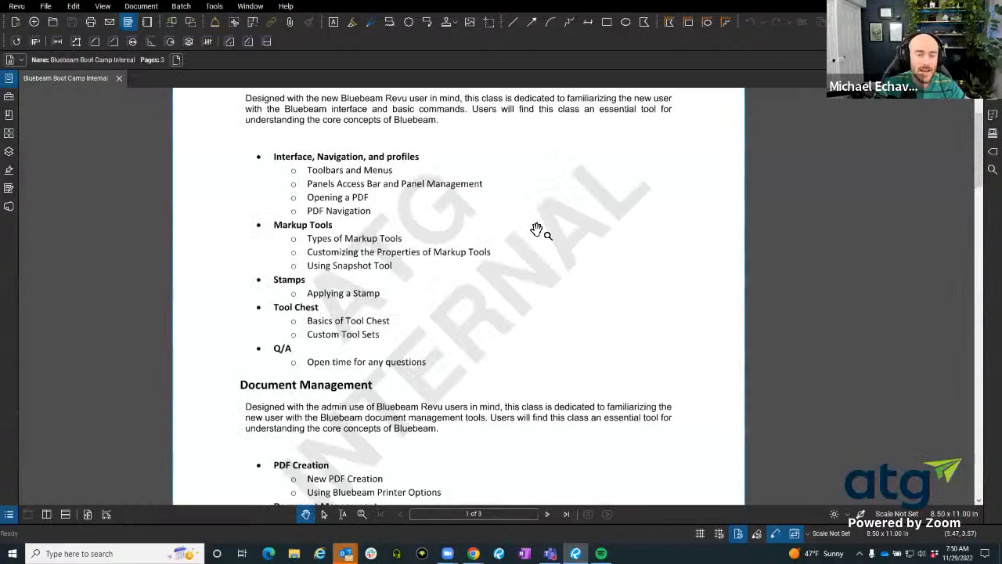
- Place the MCR Stamp at its default size over the Intro Into Revu heading on page 1
scroll(292, 206, "down", 3)
scroll(290, 257, "up", 5)
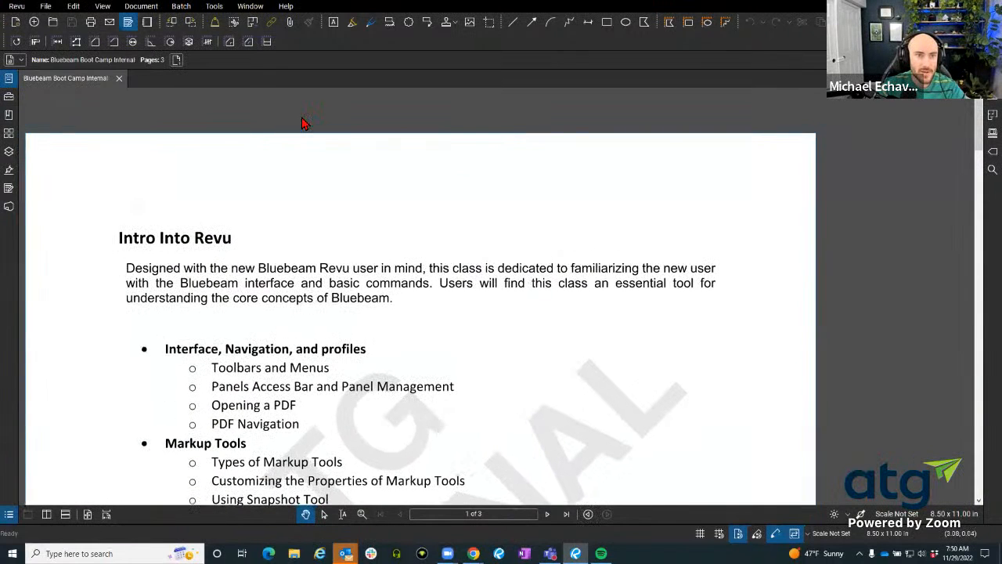
left_click(213, 7)
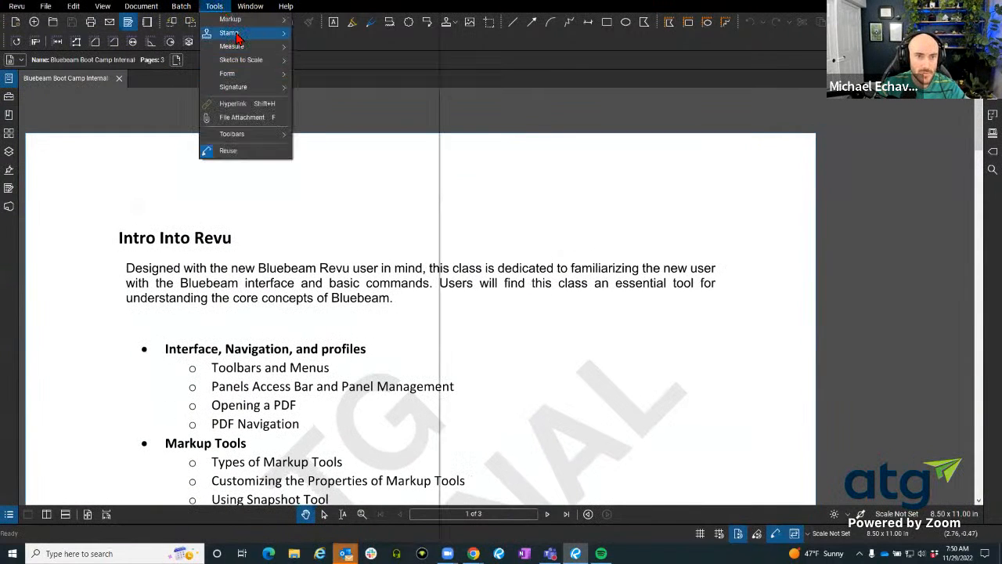
mouse_move(234, 33)
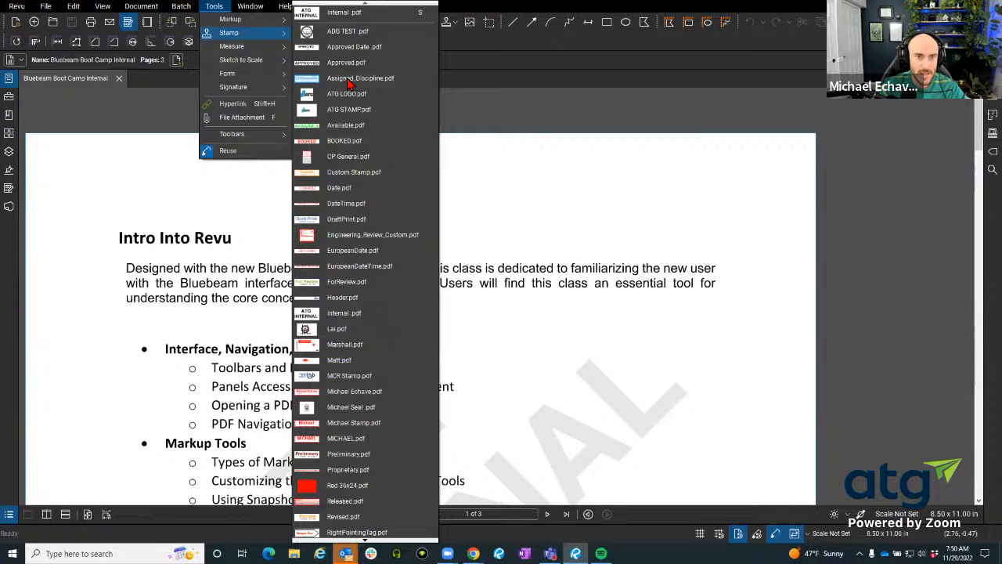
left_click(342, 382)
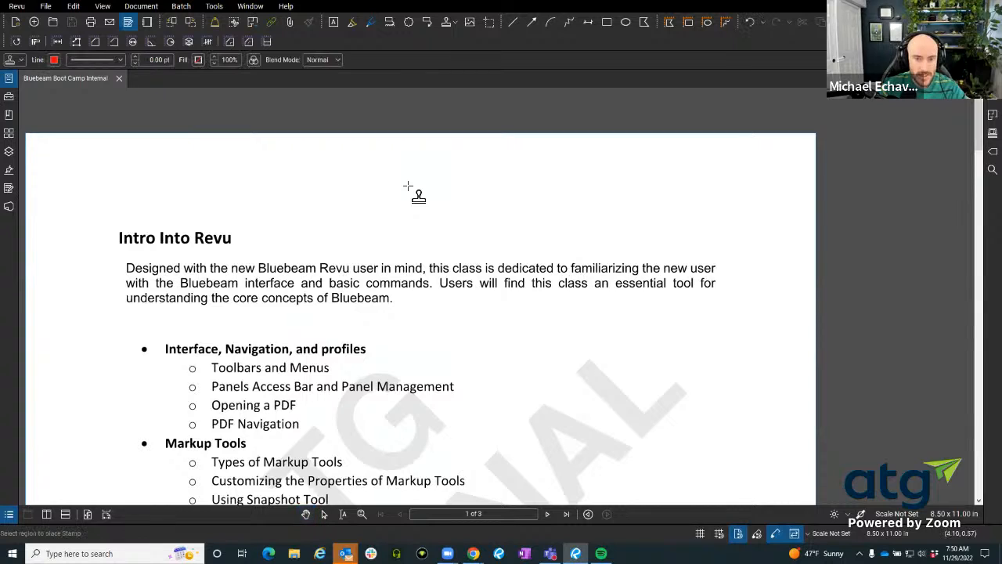
left_click(346, 198)
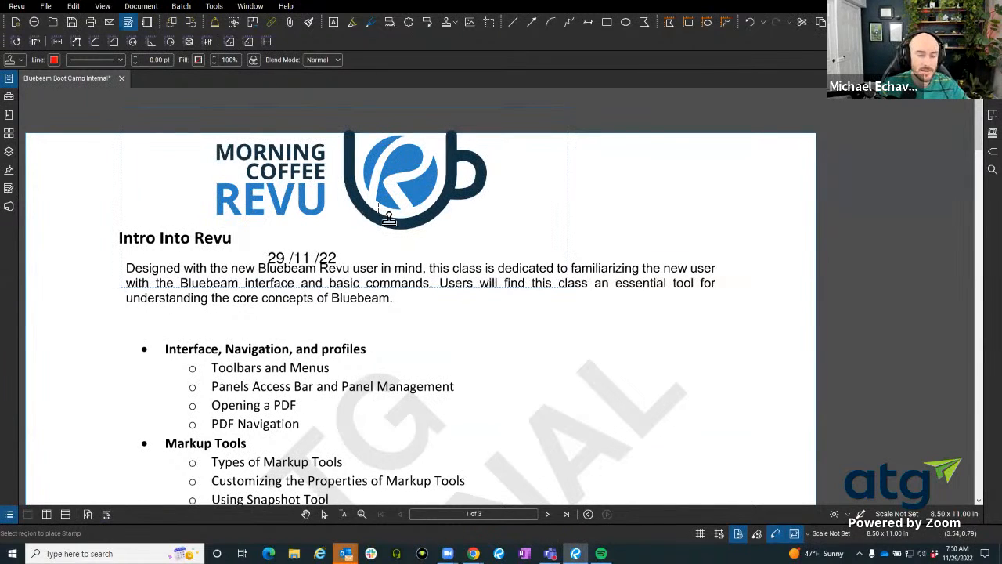
- Draw a smaller MCR Stamp in the page's upper-right corner and move the large stamp down over the bulleted list
left_click_drag(595, 171, 779, 243)
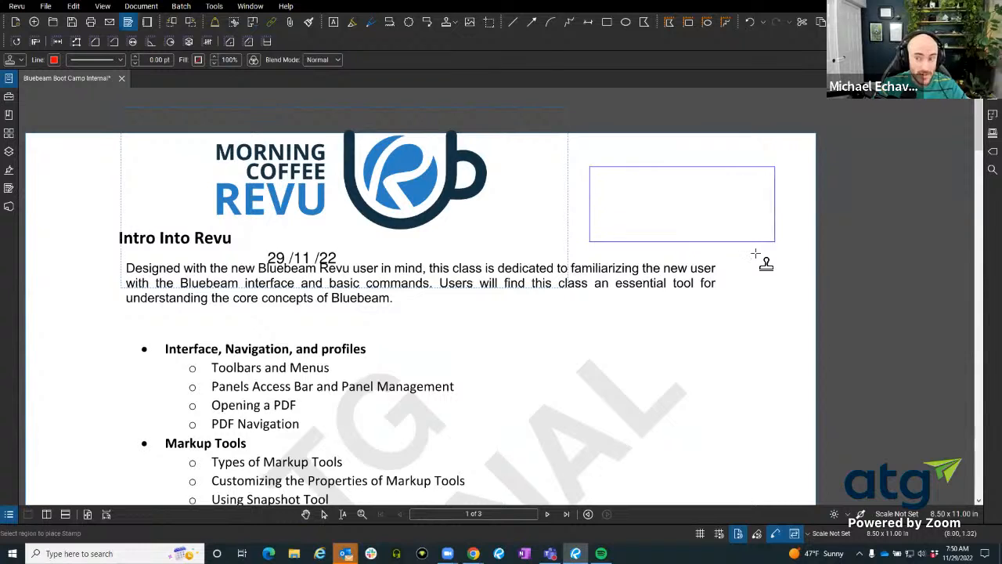
key("Escape")
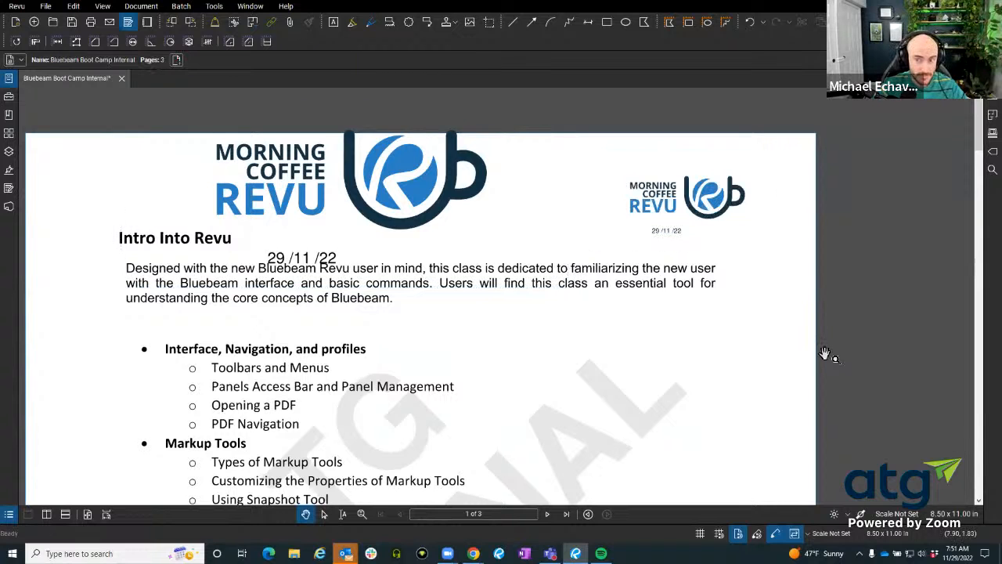
left_click_drag(406, 196, 594, 366)
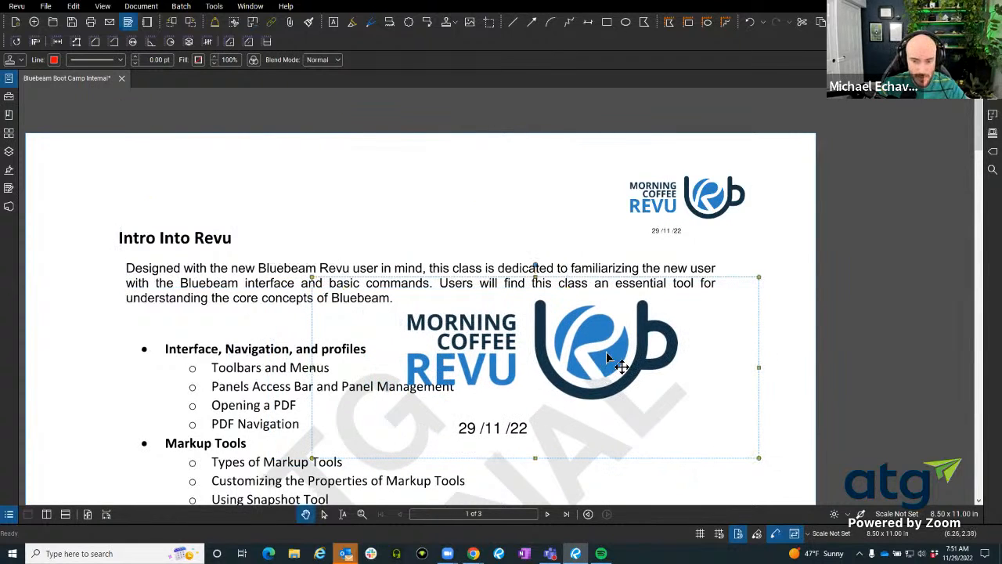
- Apply the preset scale 3/16" = 1'-0" to the current page of the boot camp document
left_click(891, 514)
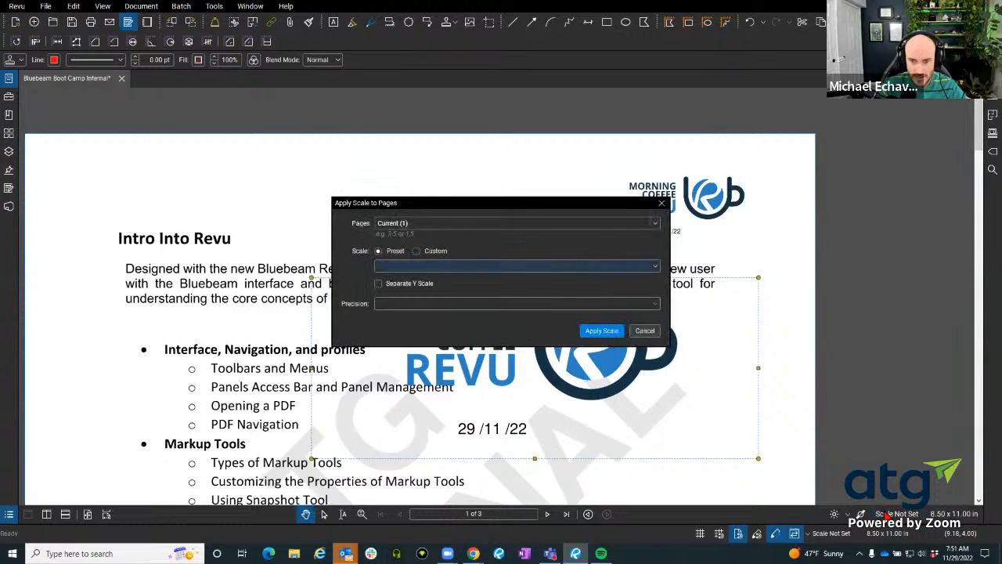
left_click(438, 265)
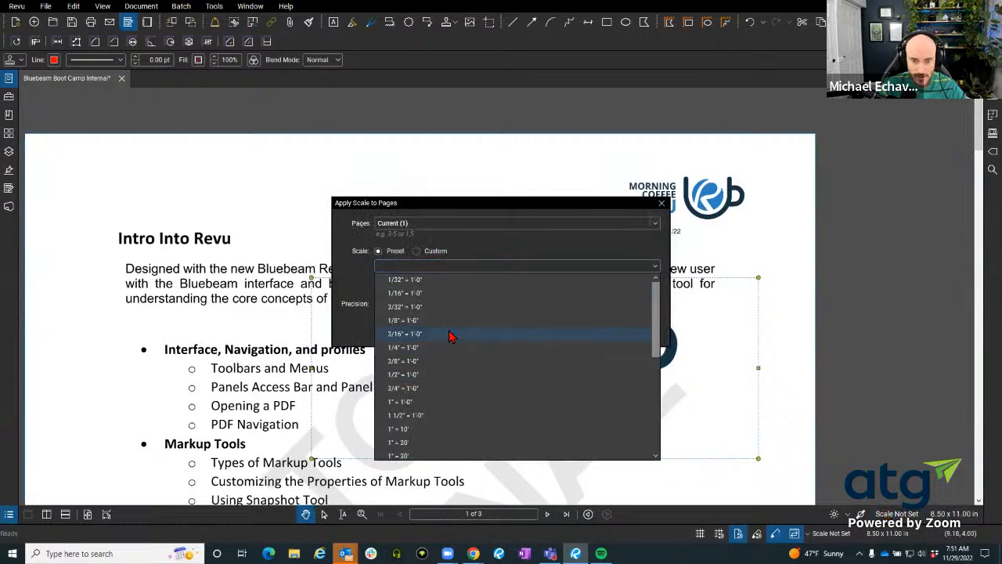
left_click(450, 335)
left_click(600, 334)
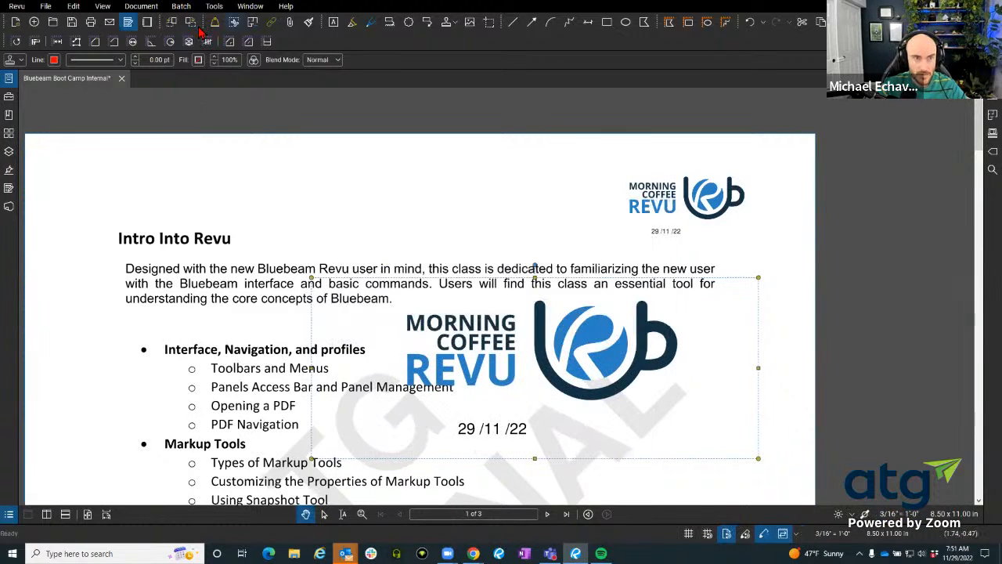
- Place another MCR Stamp at its default size and position it over the introductory paragraph
left_click(214, 7)
mouse_move(234, 32)
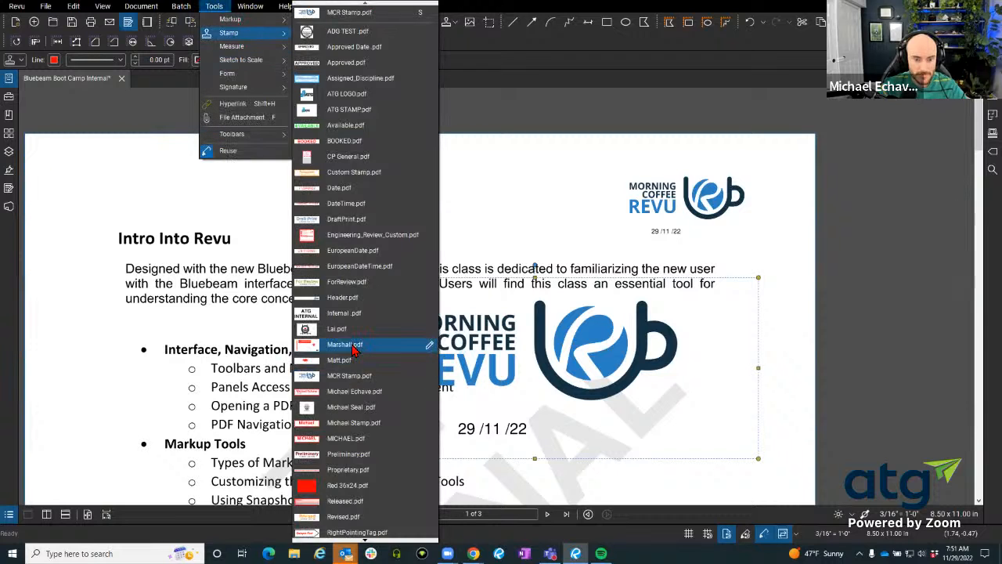
left_click(349, 376)
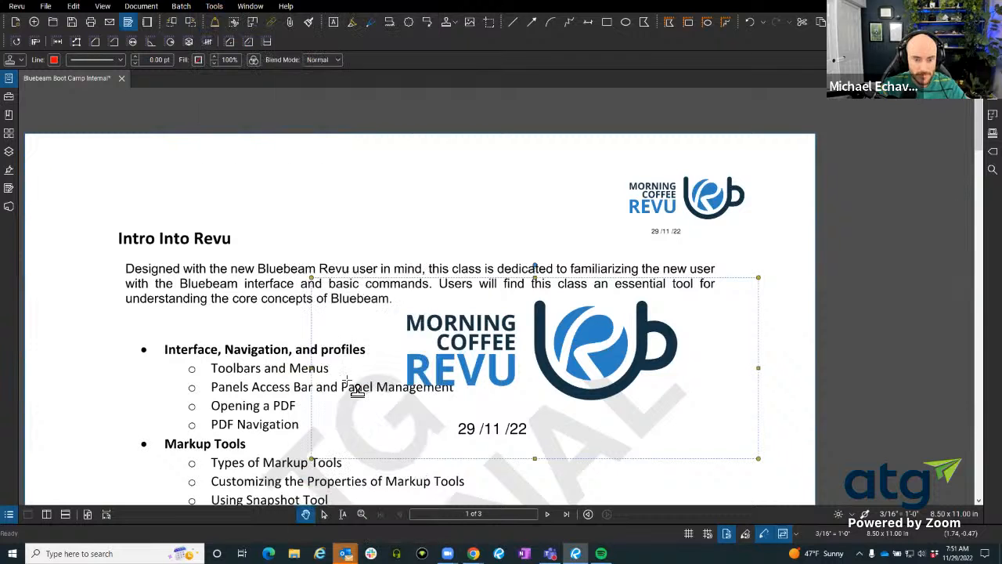
left_click(357, 208)
left_click_drag(357, 208, 409, 296)
scroll(322, 331, "up", 2)
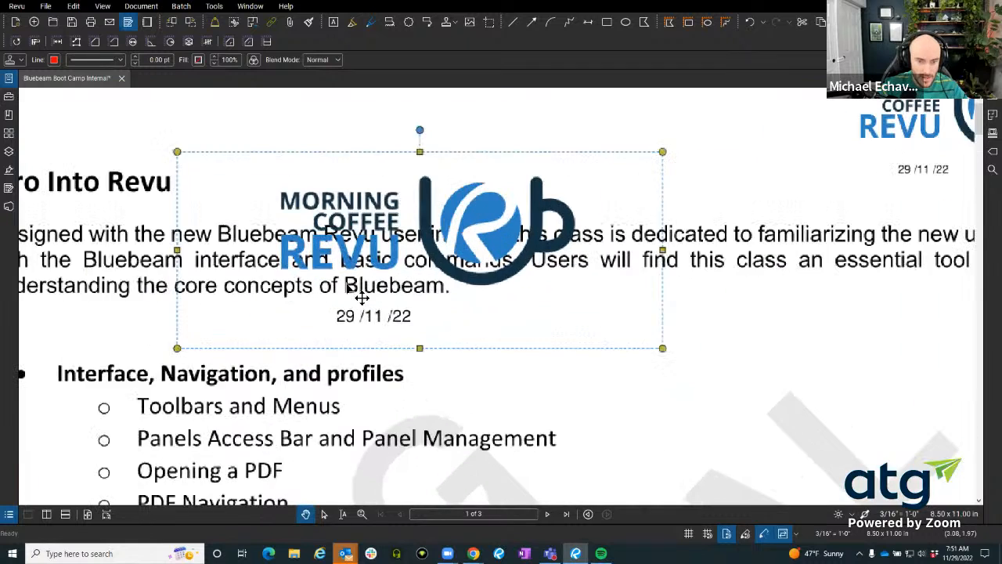
mouse_move(363, 254)
left_mouse_down()
mouse_move(366, 195)
mouse_move(371, 256)
left_mouse_up()
- Try the Multiply and Screen blend modes on the stamp over the introductory paragraph
left_click(338, 62)
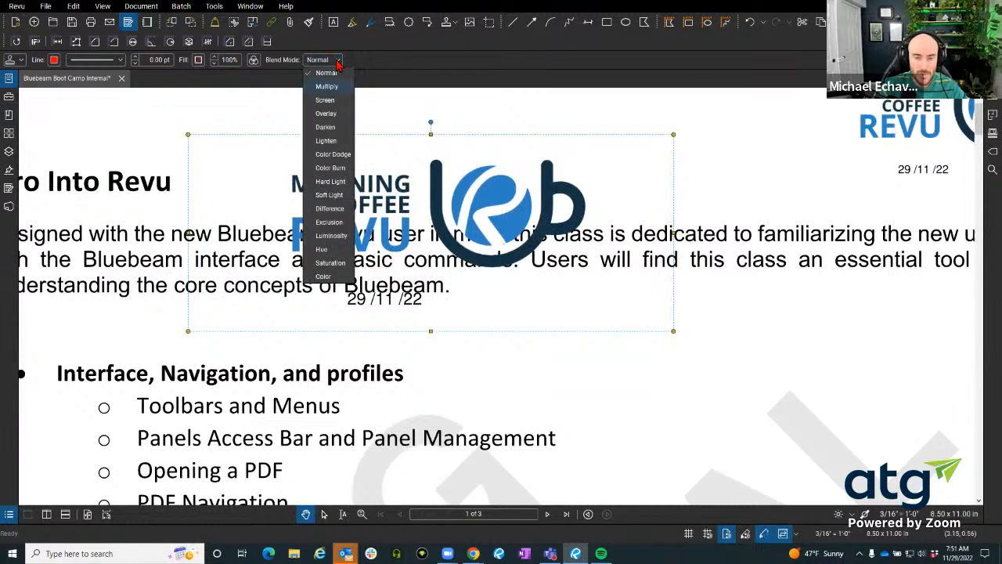
left_click(337, 86)
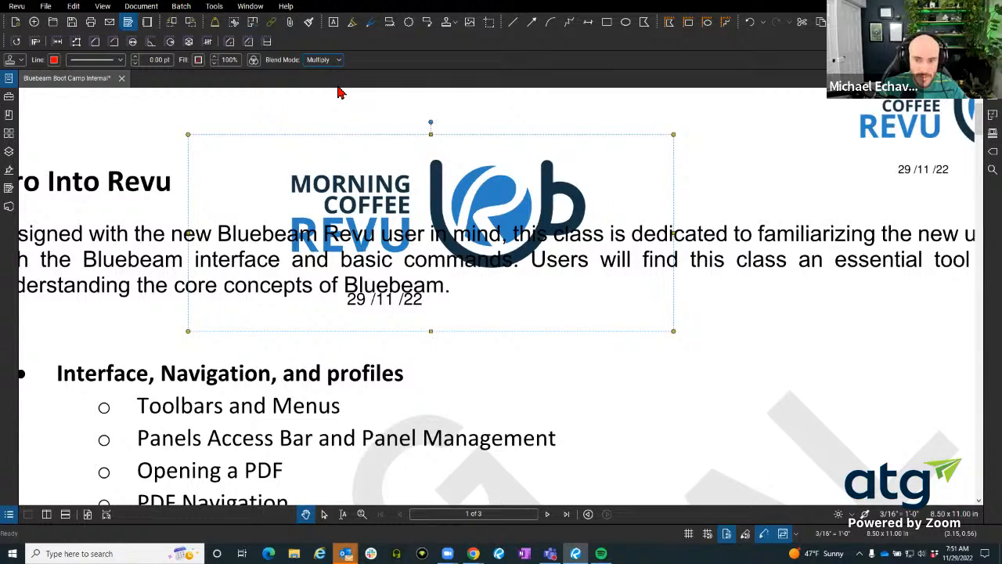
left_click(323, 59)
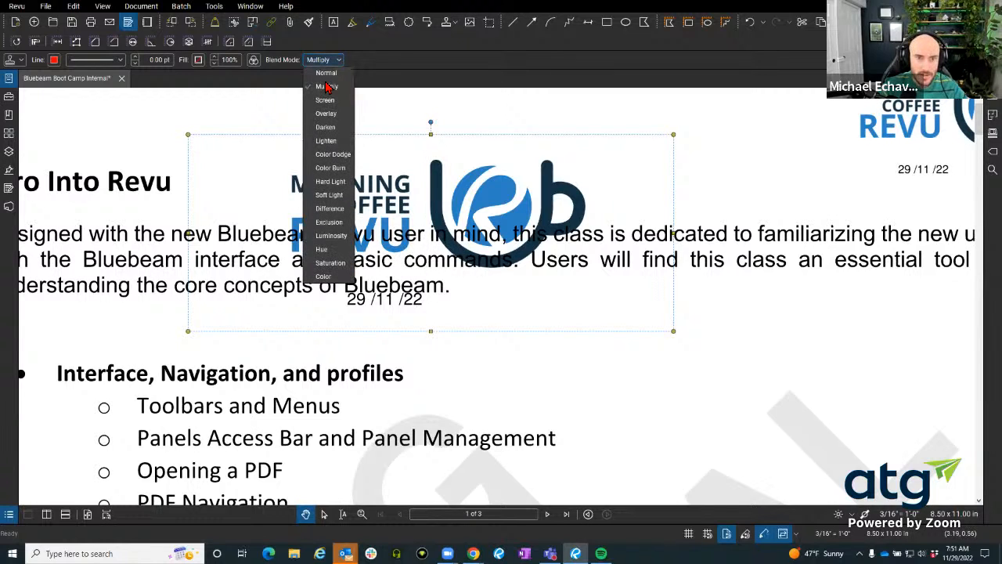
left_click(331, 99)
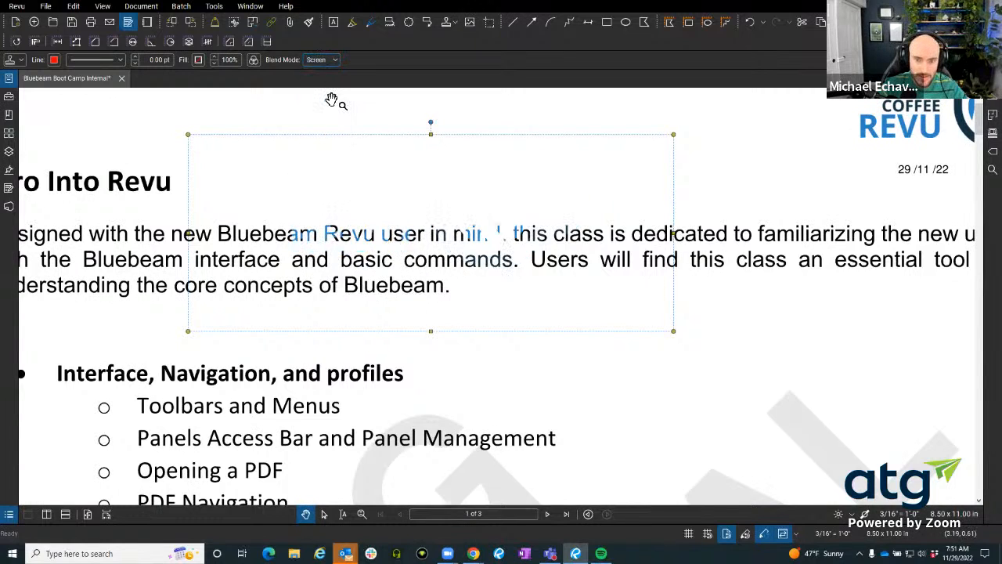
- Move the stamp slightly down and left over the paragraph text and switch its blend mode to Overlay and finally Darken
left_click_drag(403, 235, 365, 276)
left_click(322, 61)
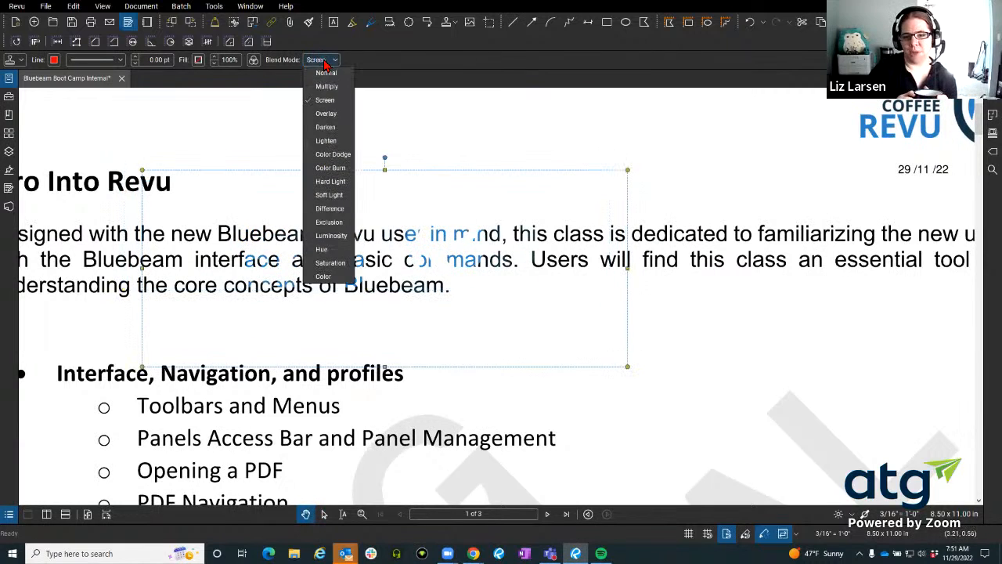
left_click(331, 115)
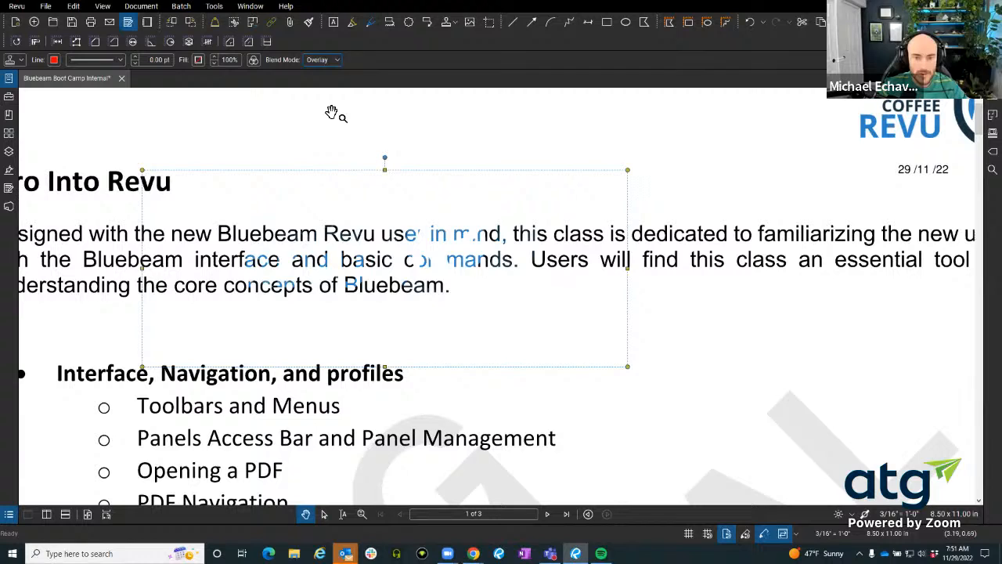
left_click(337, 62)
left_click(335, 127)
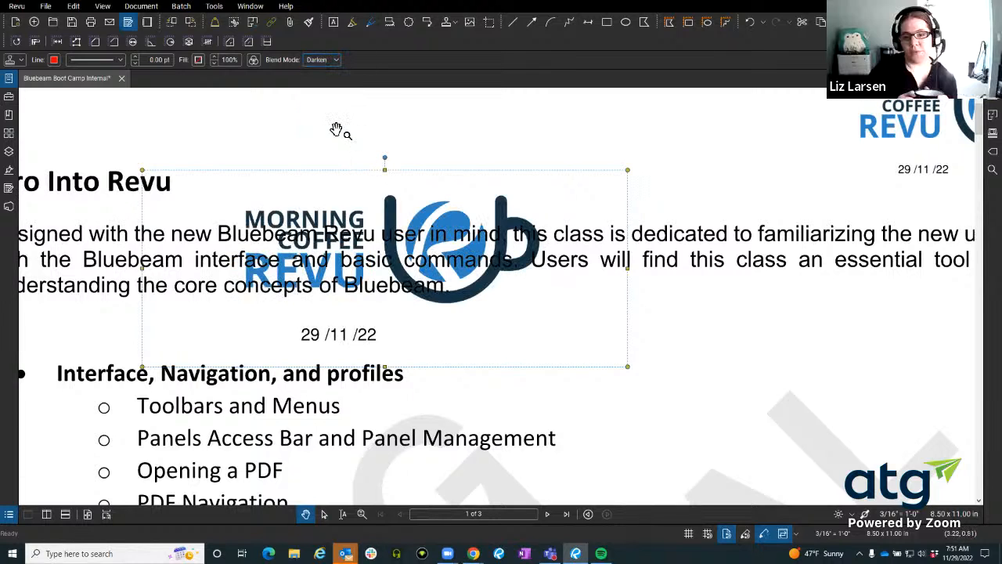